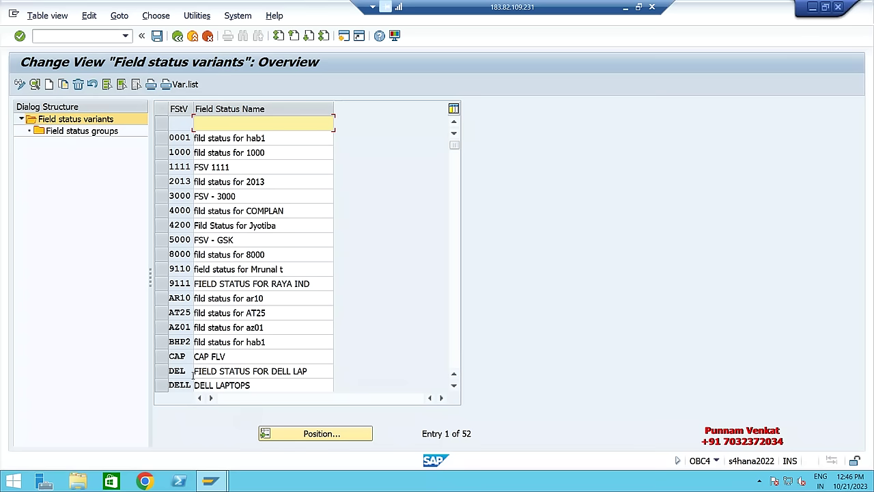
Open field status group G001, General (with text, assignment), of field status variant IAFS.
scroll(191, 353, down, 2)
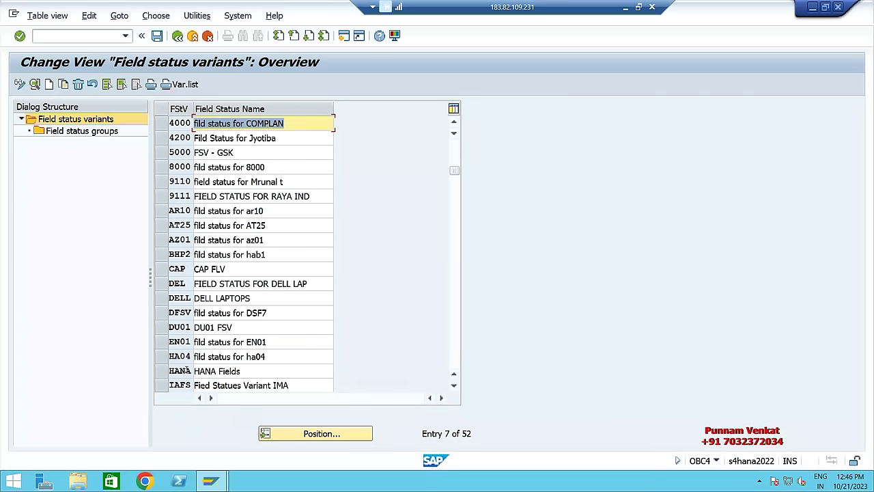
scroll(159, 390, down, 1)
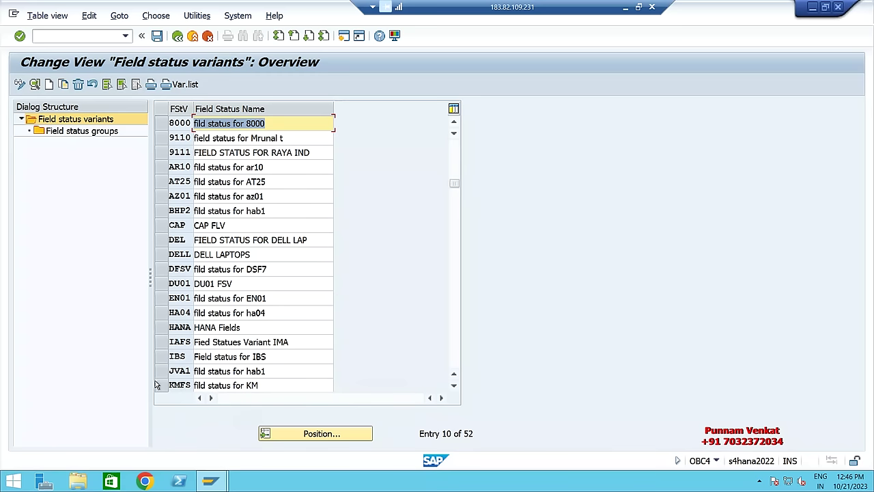
click(162, 341)
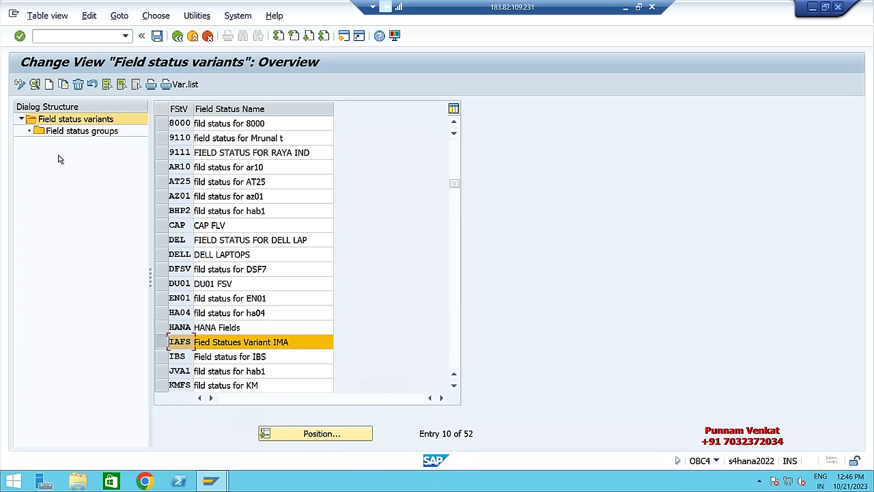
double_click(75, 131)
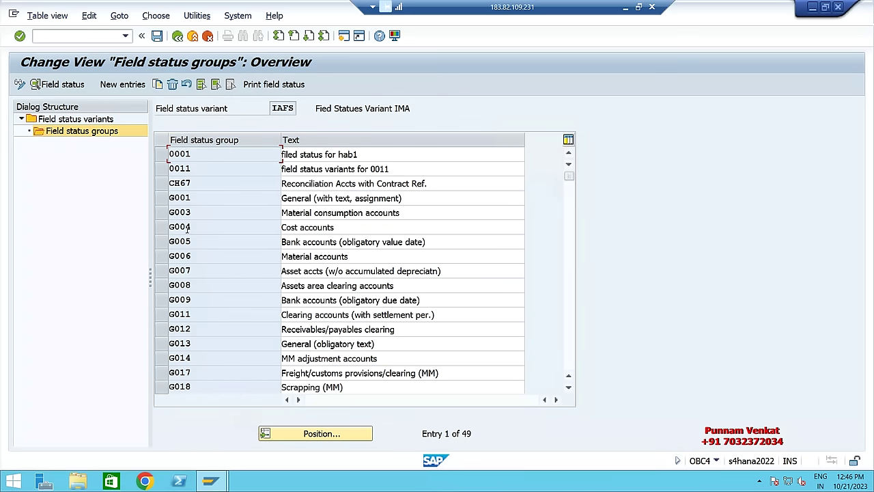
double_click(194, 197)
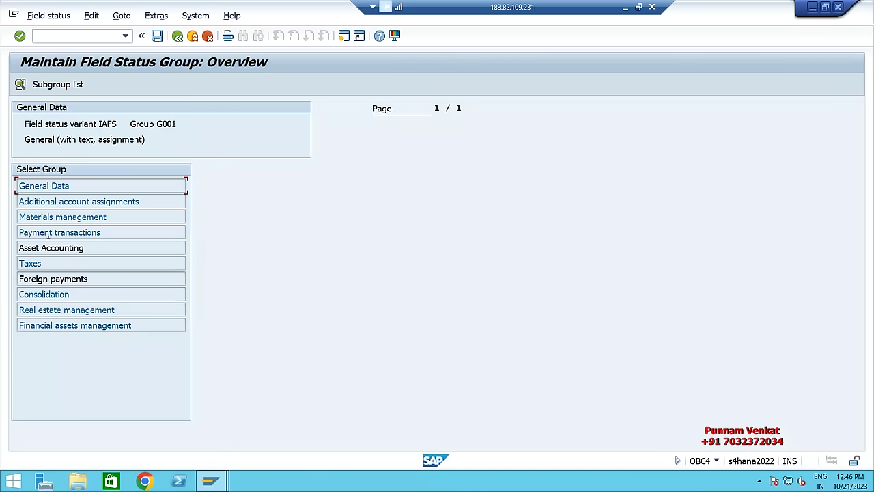
Check the Additional account assignments of group G001, then open its Payment transactions subgroup.
double_click(59, 201)
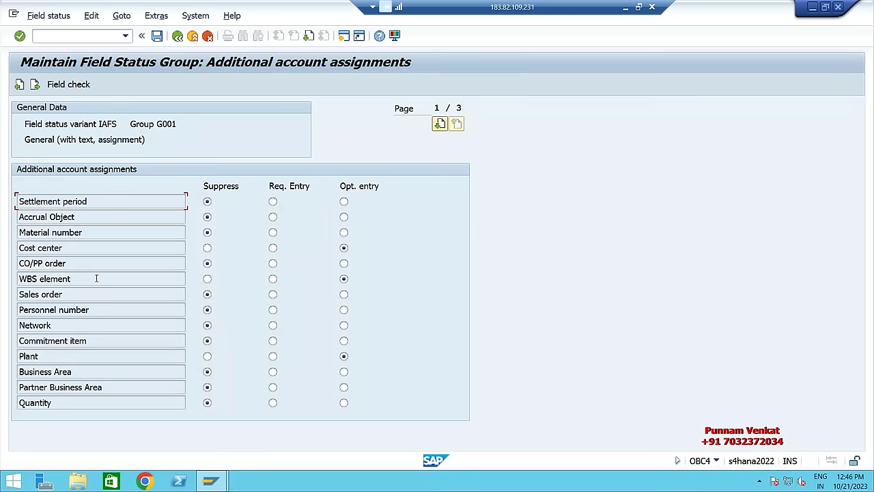
click(177, 35)
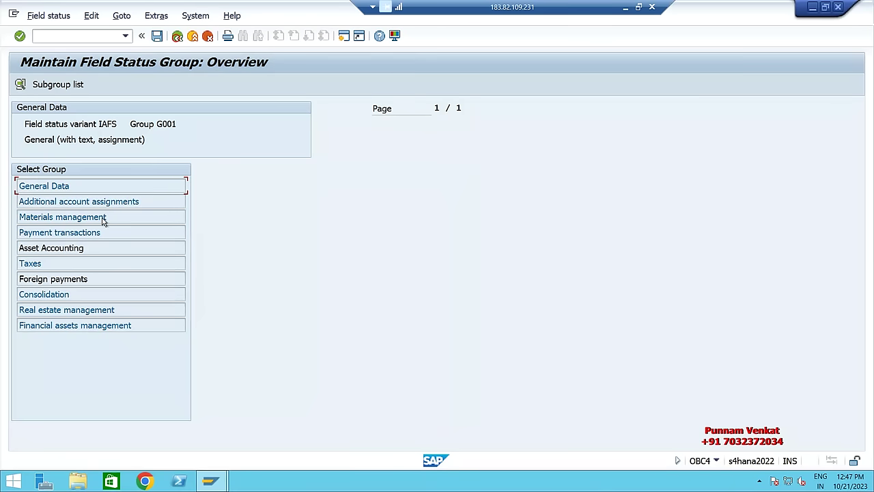
double_click(67, 233)
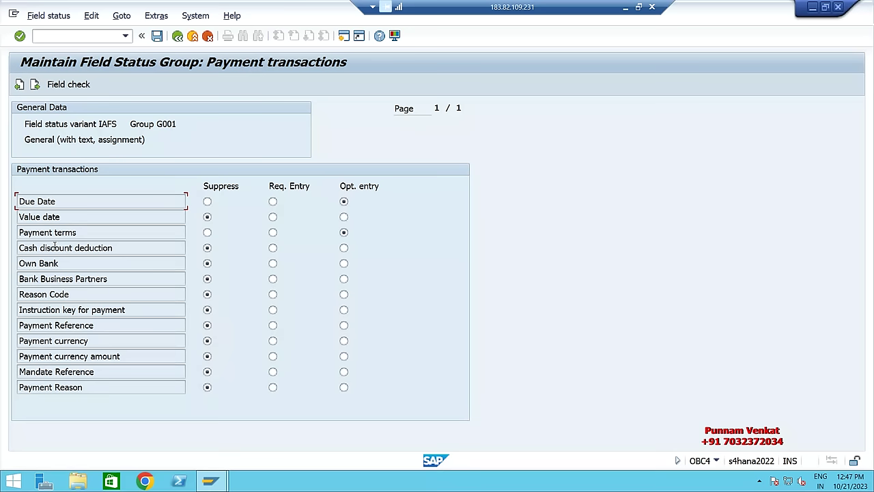
Set the Value date field to optional entry and check it against the Due Date and Payment terms fields.
drag(73, 232, 6, 232)
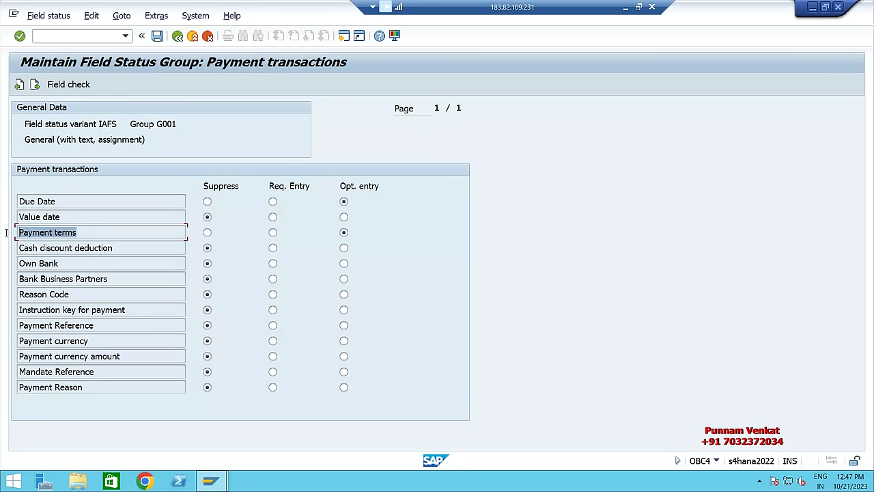
drag(66, 216, 7, 218)
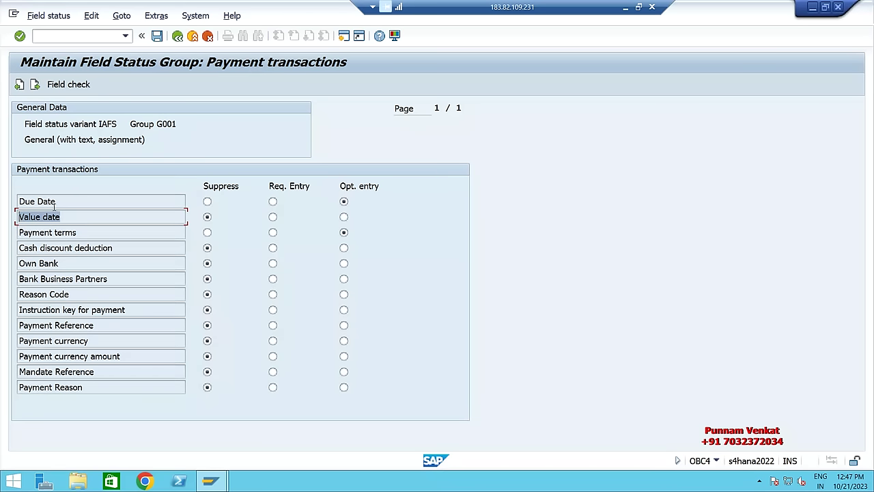
drag(62, 203, 6, 205)
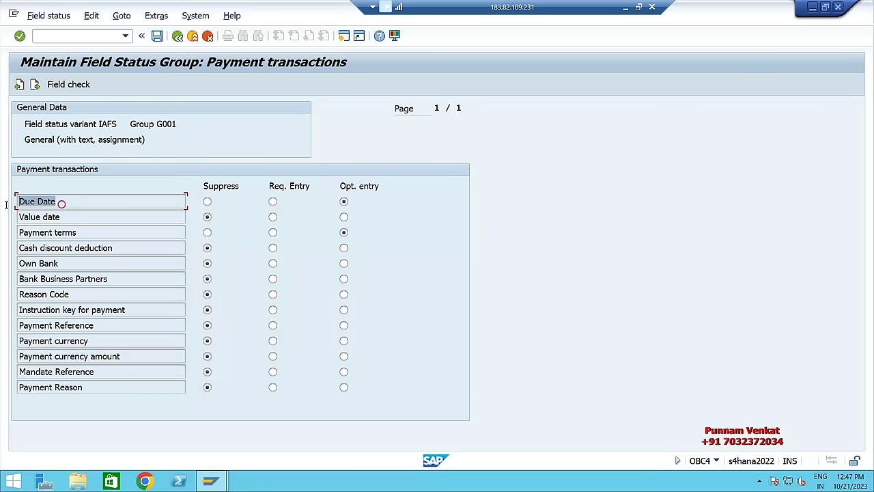
double_click(94, 218)
drag(60, 201, 7, 201)
double_click(93, 216)
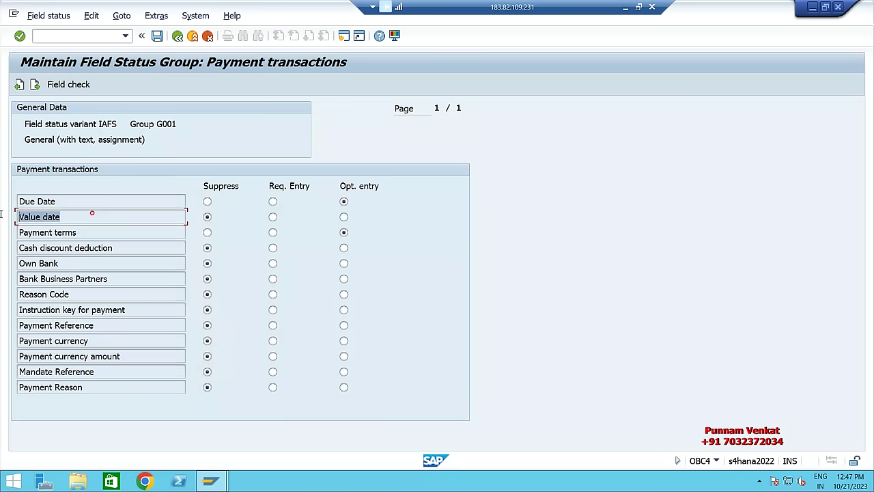
click(343, 218)
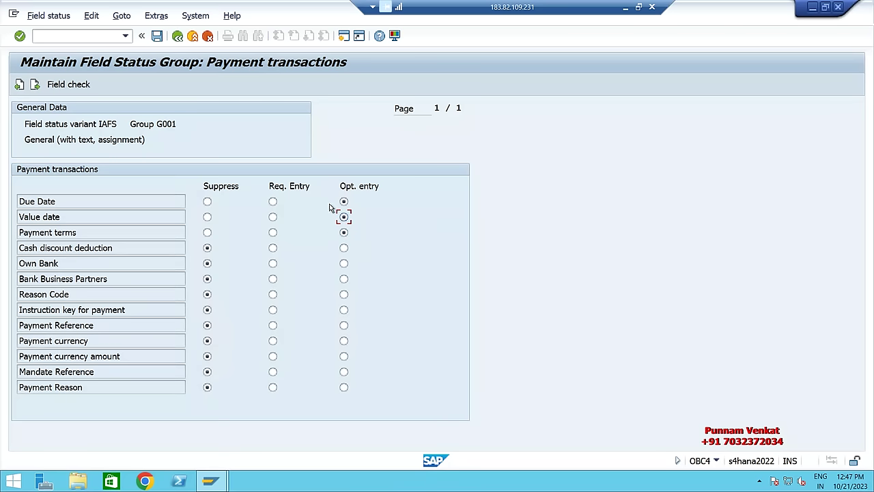
double_click(88, 203)
double_click(76, 214)
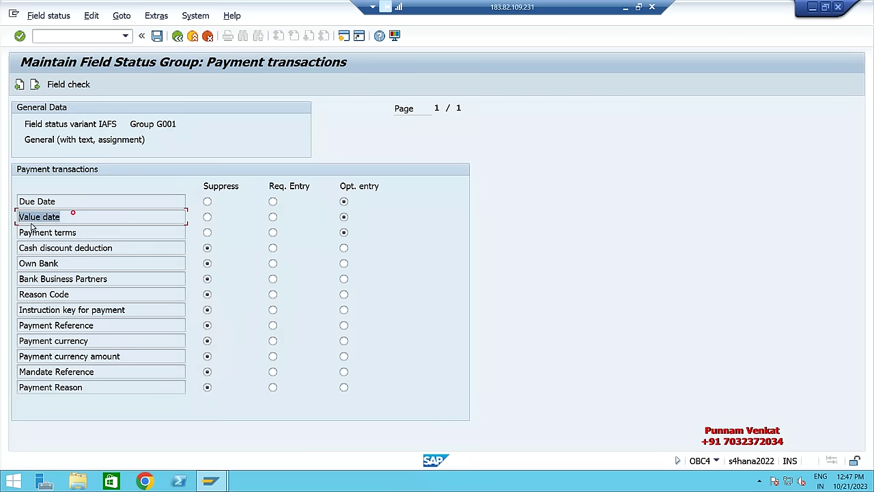
double_click(123, 229)
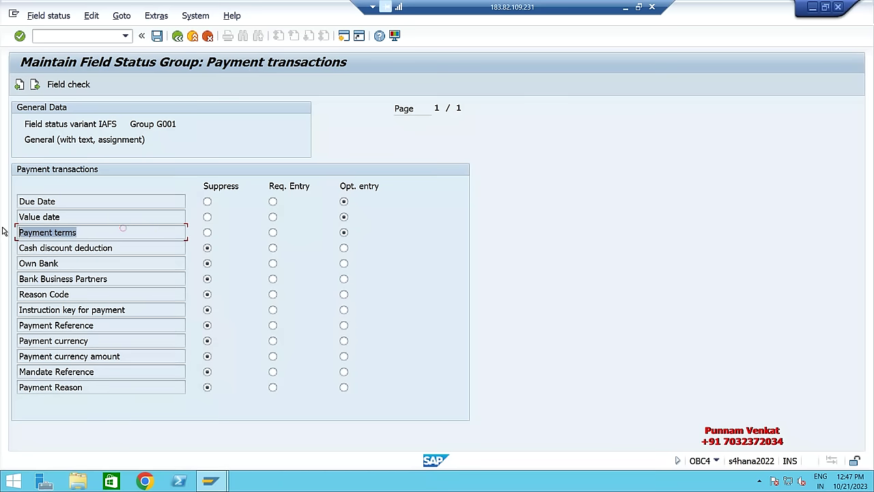
Save the field status group changes in the proposed customizing request and leave the field status maintenance.
click(156, 37)
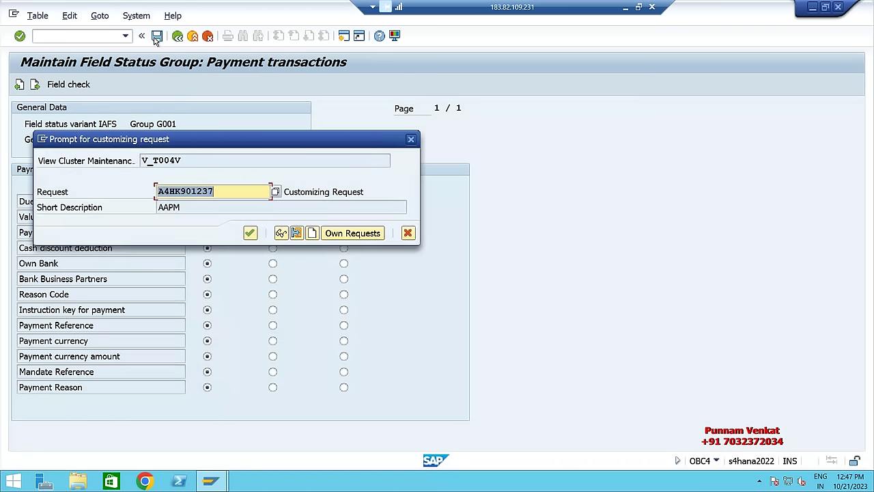
click(251, 234)
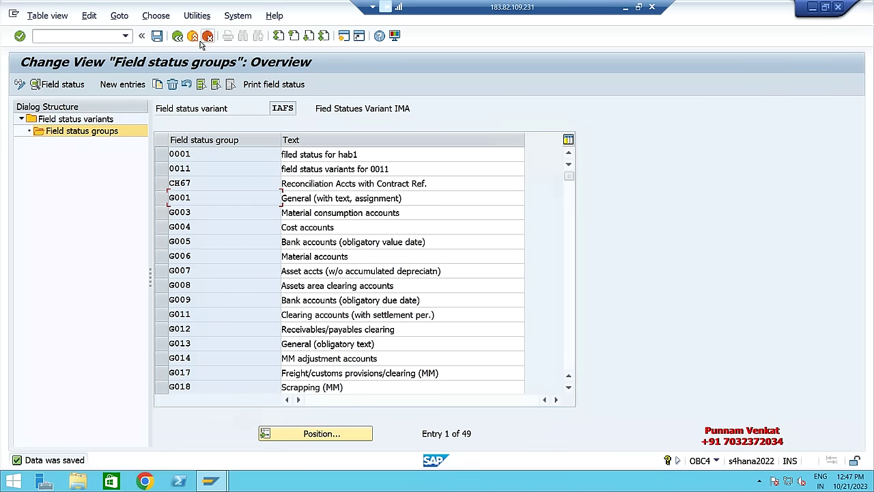
click(177, 36)
click(178, 37)
Switch to the Excel workbook Book1 and shade the OBB8 cell N11 with the light blue fill.
click(626, 7)
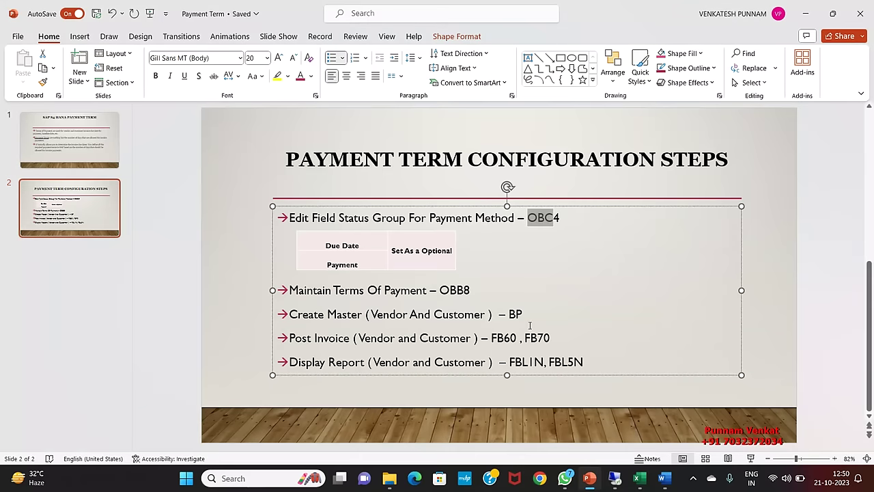
click(638, 477)
click(301, 380)
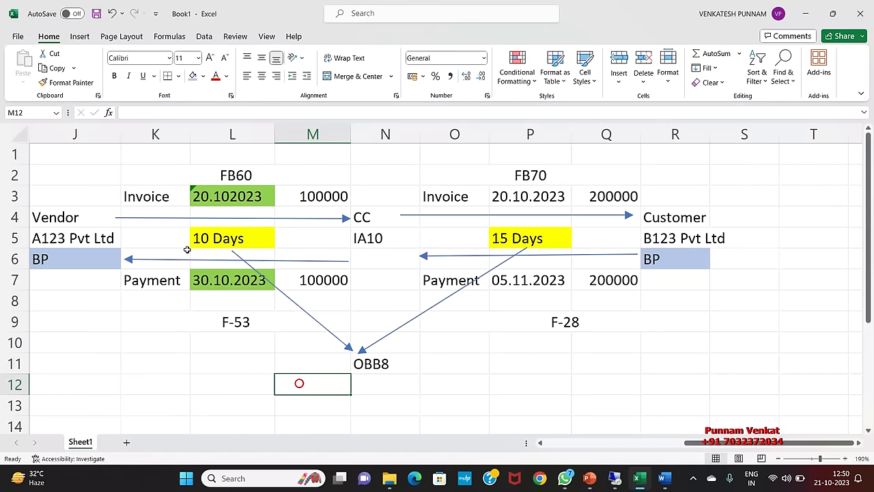
click(210, 238)
click(533, 238)
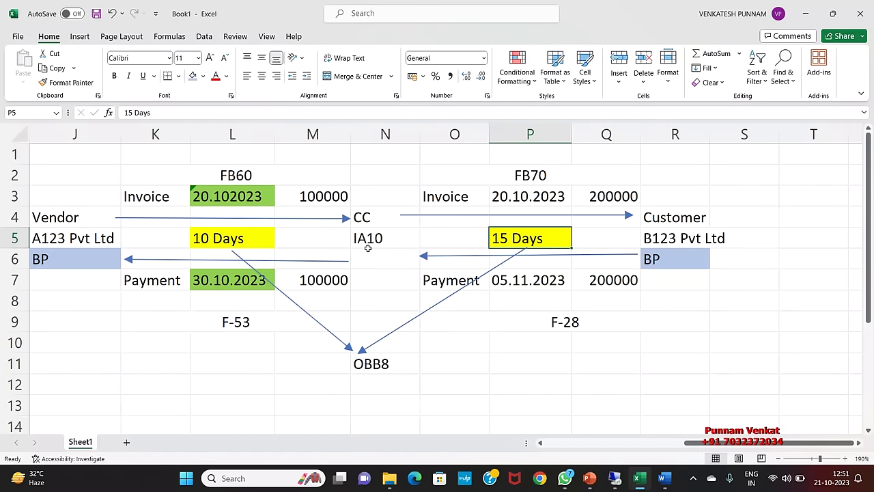
click(212, 235)
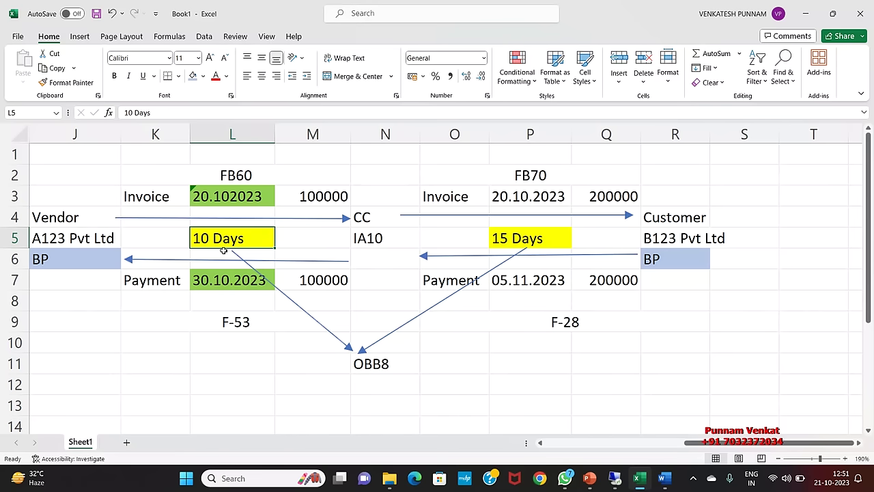
click(382, 364)
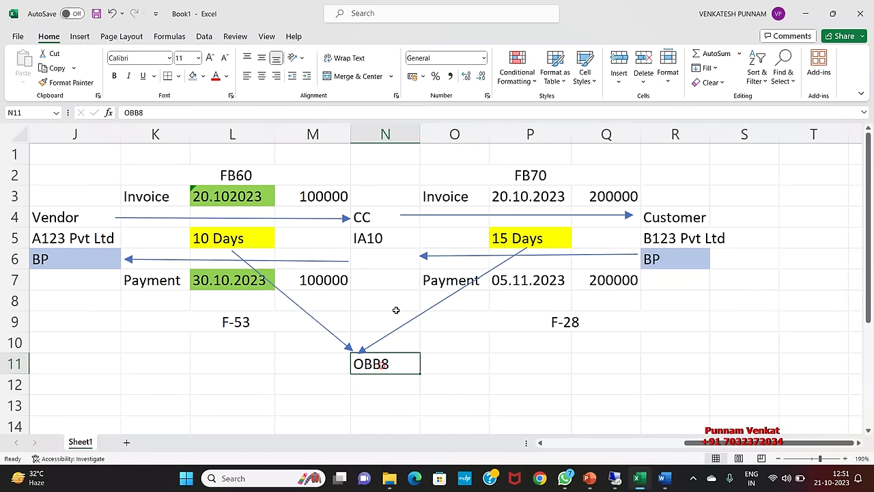
click(194, 77)
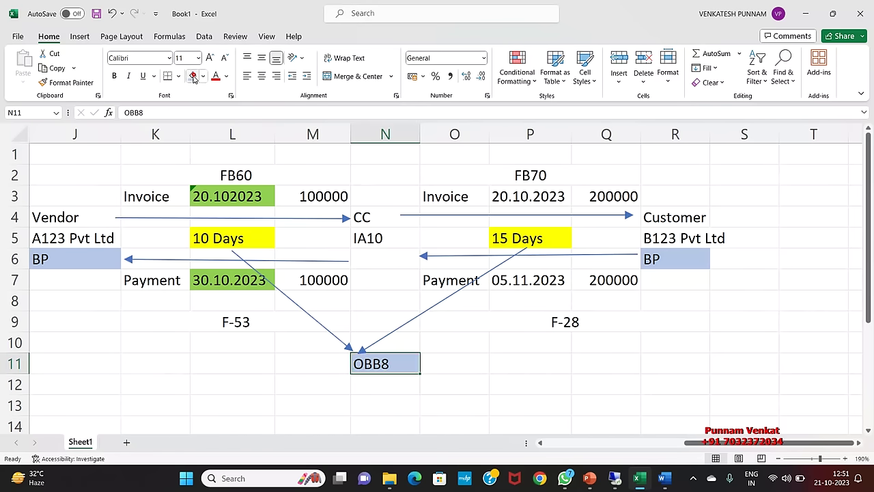
click(225, 321)
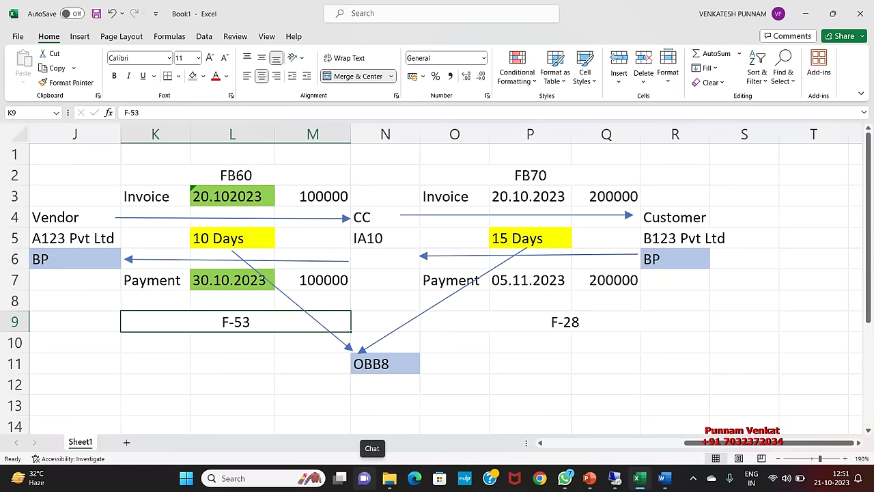
mouse_move(388, 478)
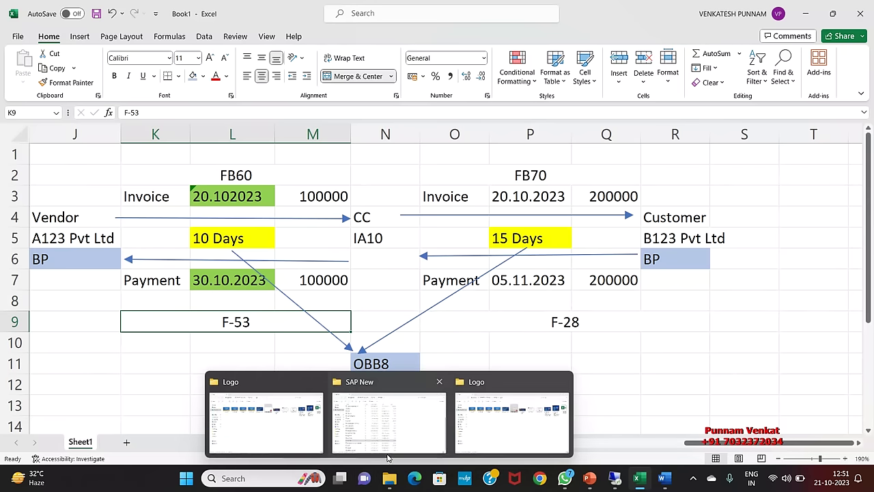
click(471, 329)
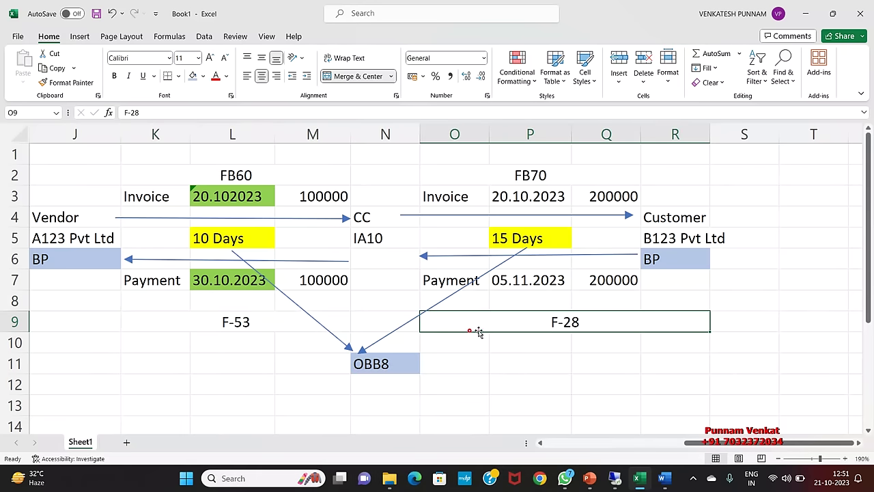
Fill the customer payment date cell P7 with the standard green colour.
click(519, 280)
click(203, 76)
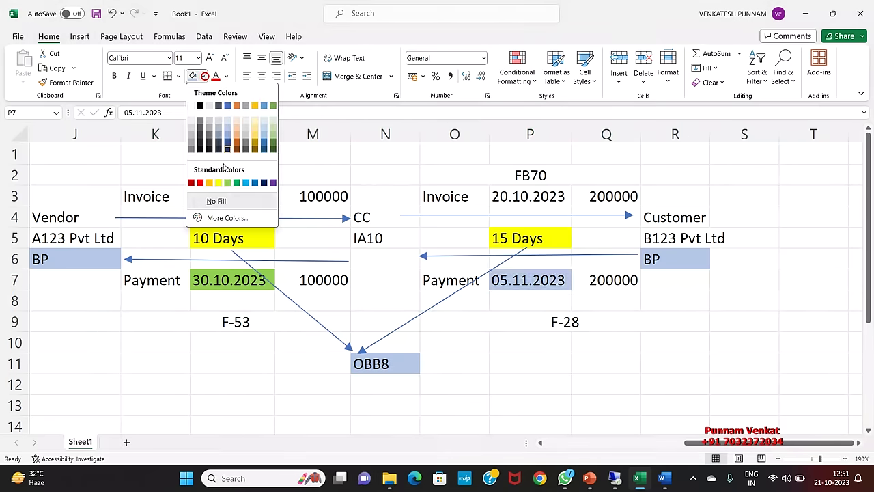
click(236, 183)
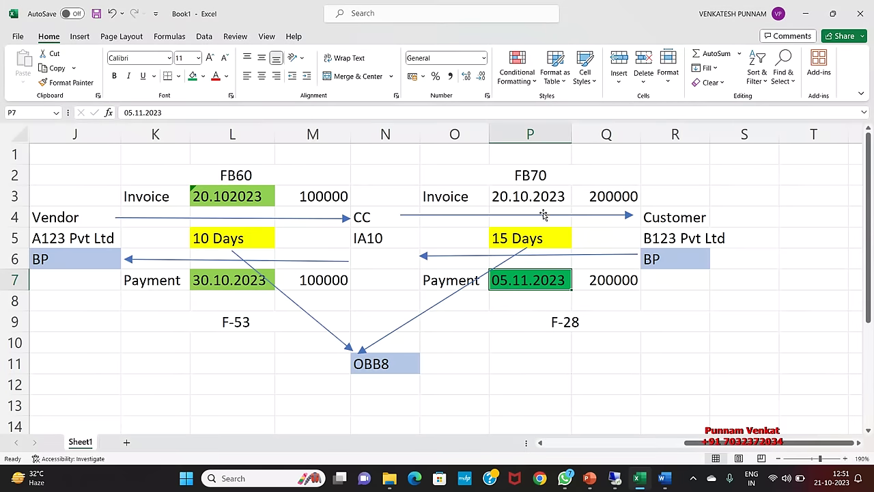
Copy the light green format of the vendor invoice date cell L3 to the customer payment date P7 and invoice date P3.
click(222, 198)
click(66, 82)
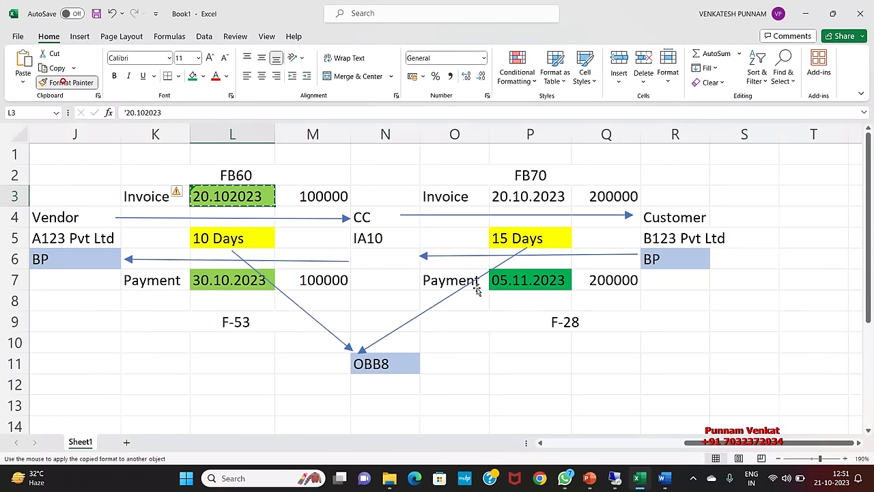
click(526, 283)
click(66, 82)
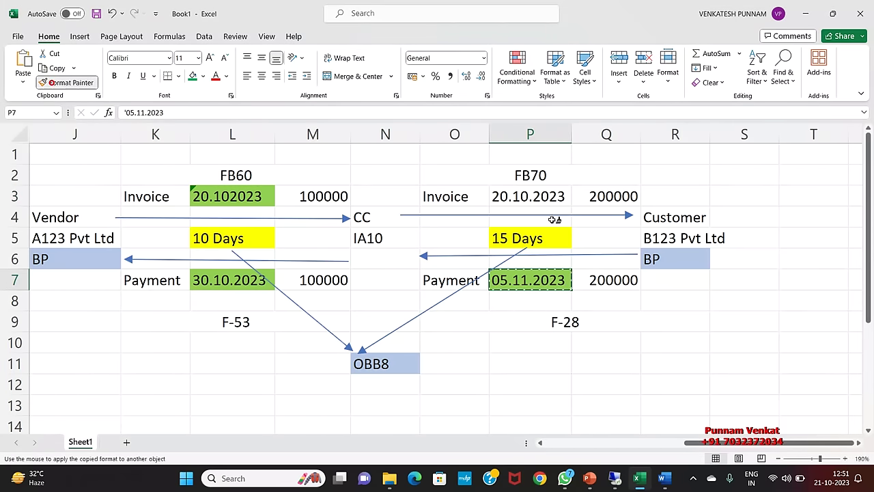
click(541, 198)
click(505, 344)
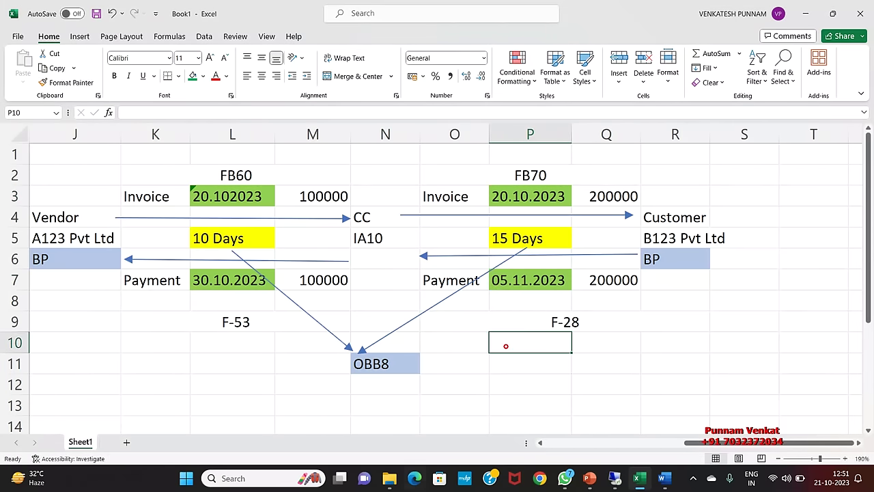
click(576, 323)
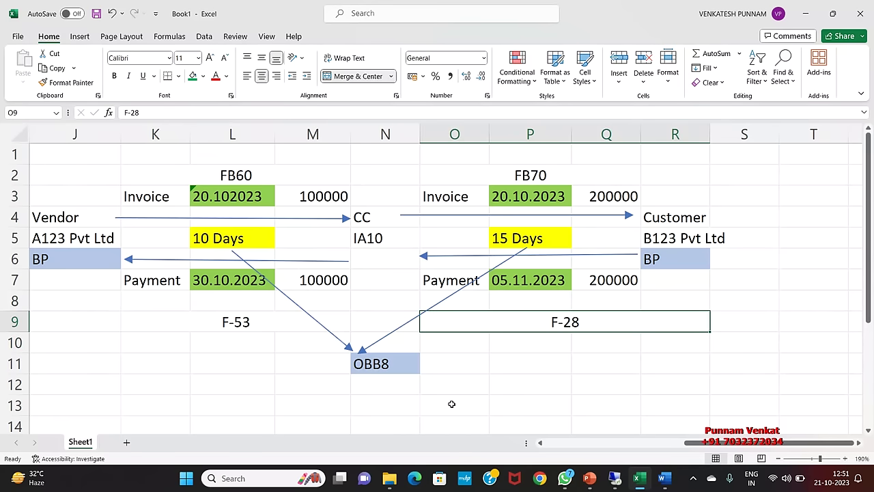
click(389, 370)
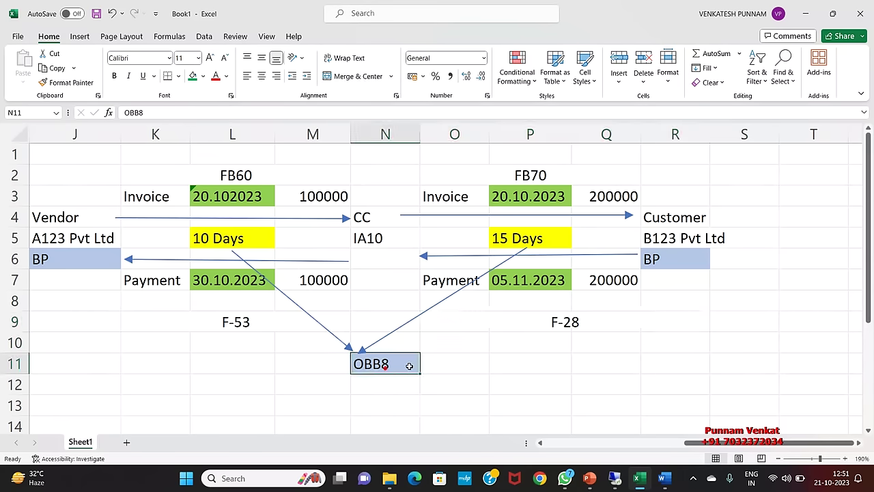
click(207, 243)
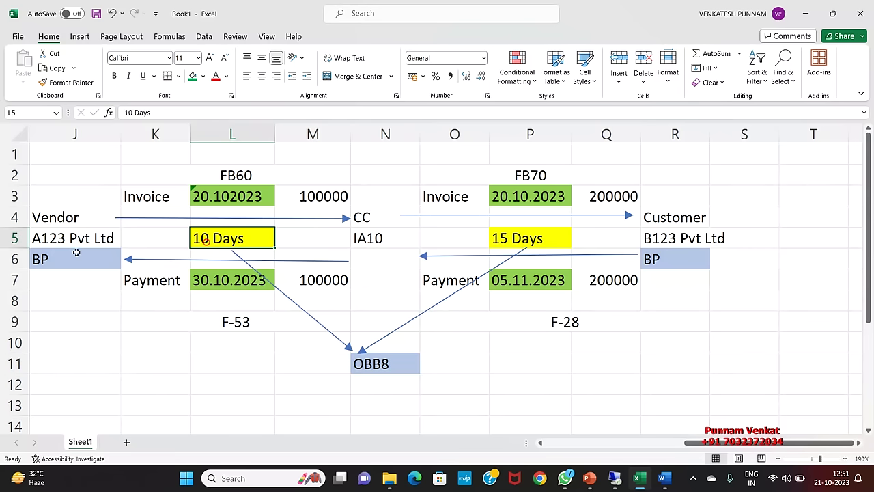
click(518, 232)
click(673, 226)
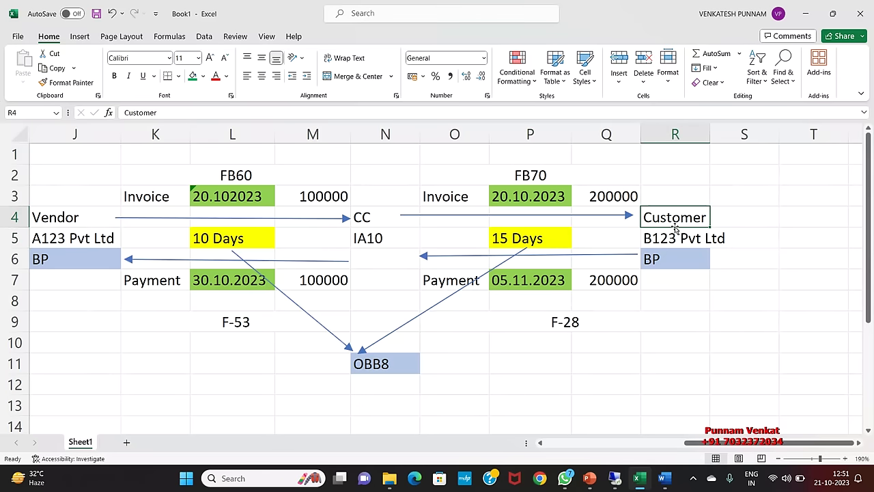
Enter the heading Payment Term in cell U3, in the empty area beyond the customer block.
key(Right)
key(Right)
key(Right)
key(Right)
key(Right)
key(Right)
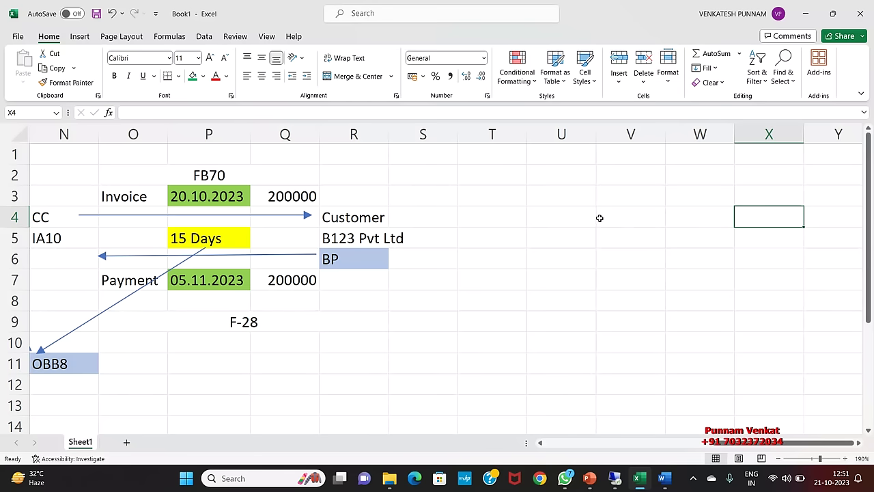
click(560, 200)
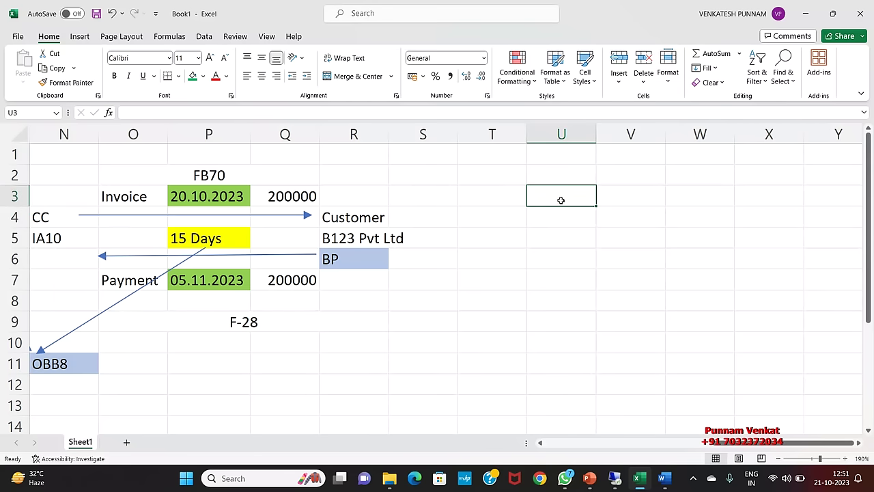
text(PAYAMENT)
key(BackSpace)
key(BackSpace)
key(BackSpace)
key(BackSpace)
key(BackSpace)
key(BackSpace)
key(BackSpace)
text(ay)
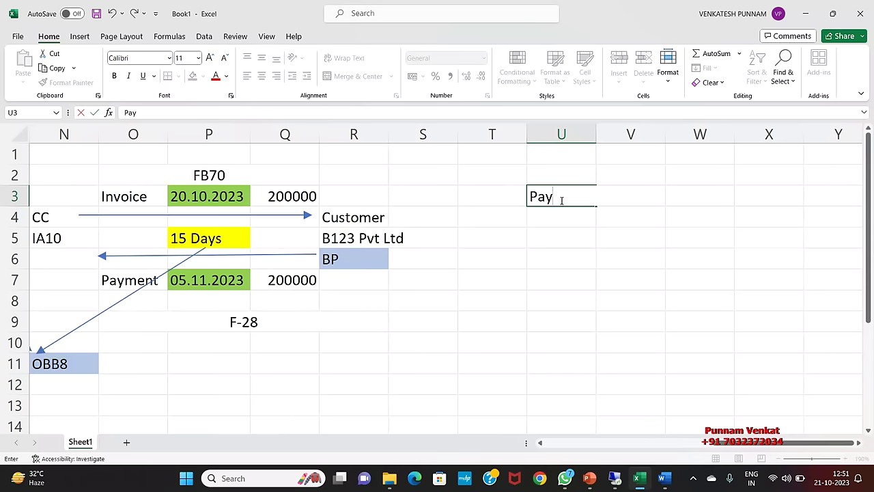
text(ment Term)
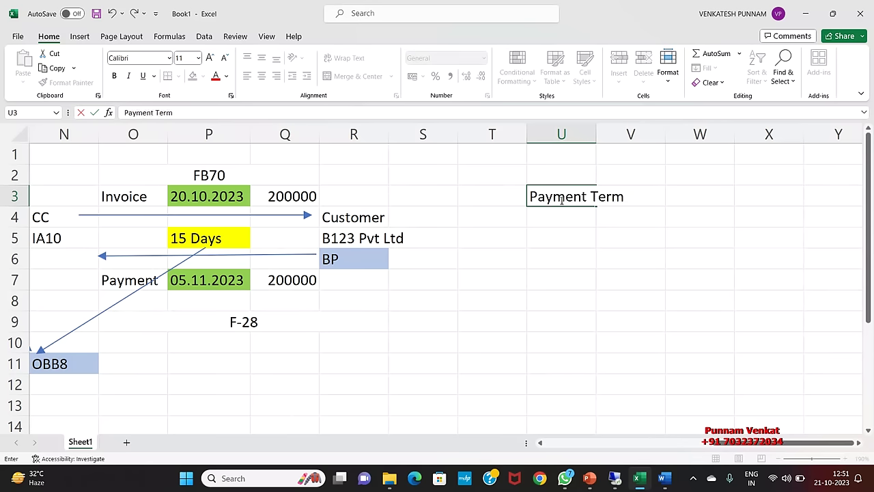
key(Return)
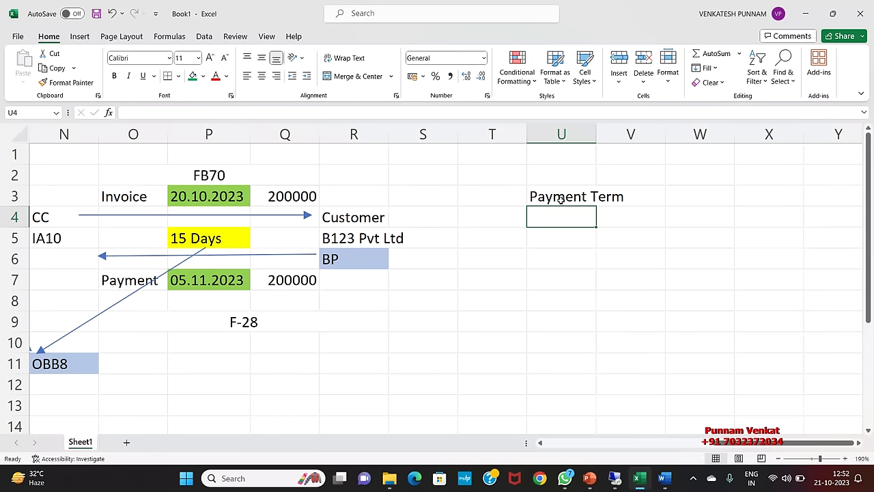
Draw a straight arrow pointing down from the Payment Term cell U3 to row 6.
click(570, 197)
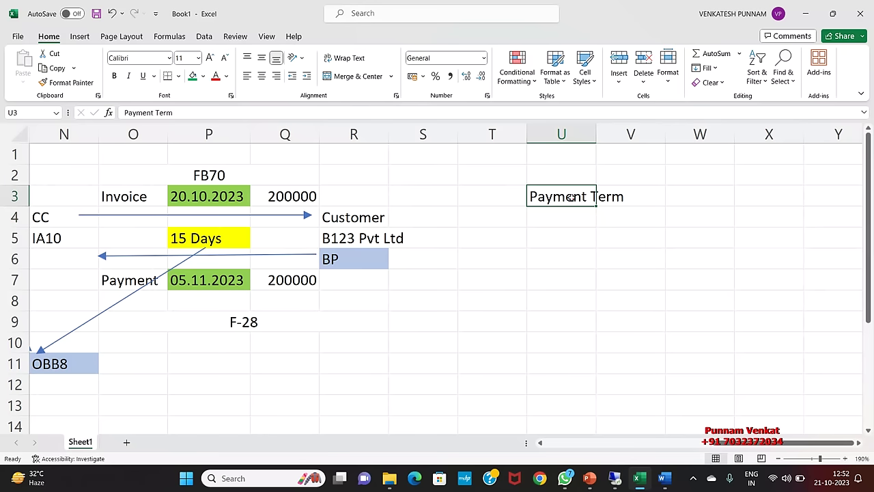
click(79, 36)
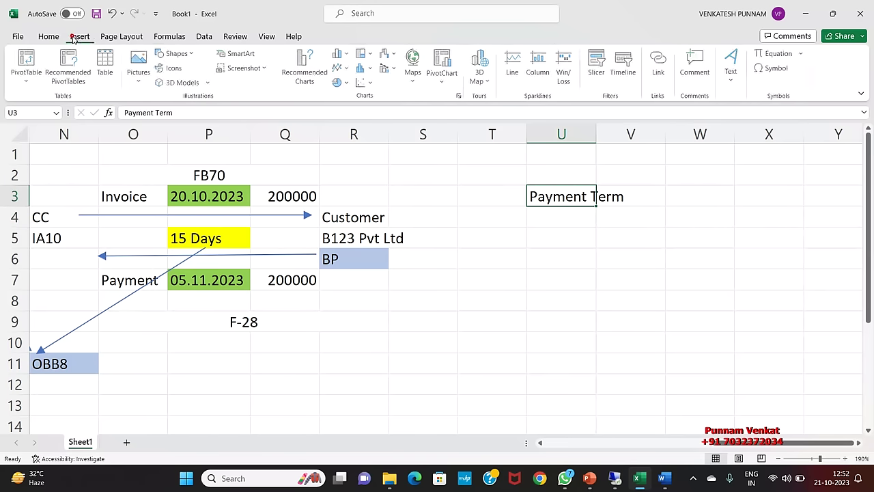
click(172, 54)
click(176, 86)
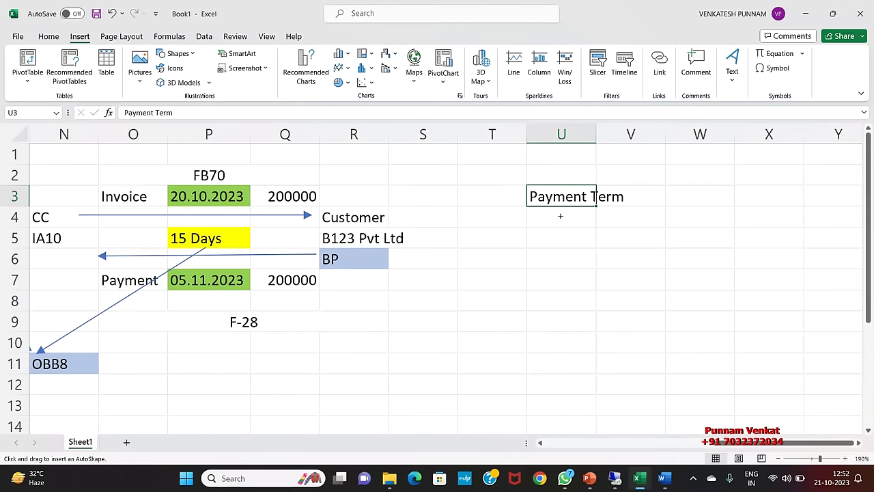
drag(560, 209, 559, 260)
Enter BP in cell U7 below the arrow and centre it horizontally.
click(556, 274)
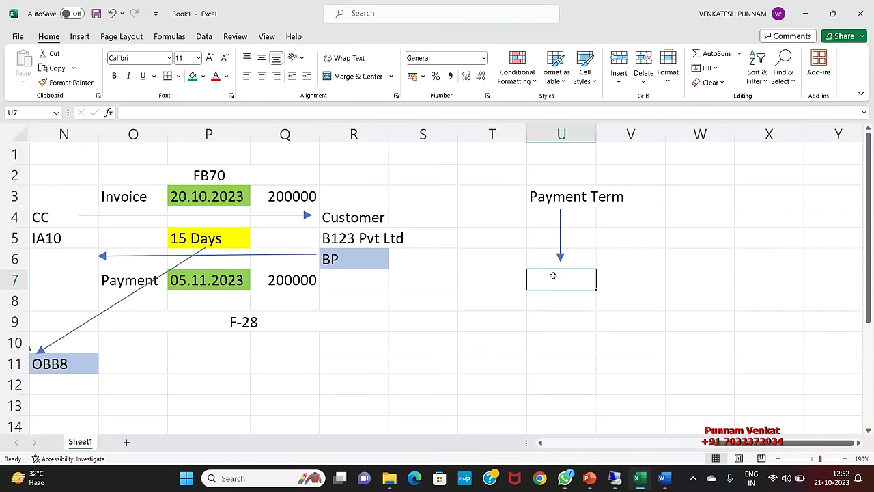
text(BP)
key(Return)
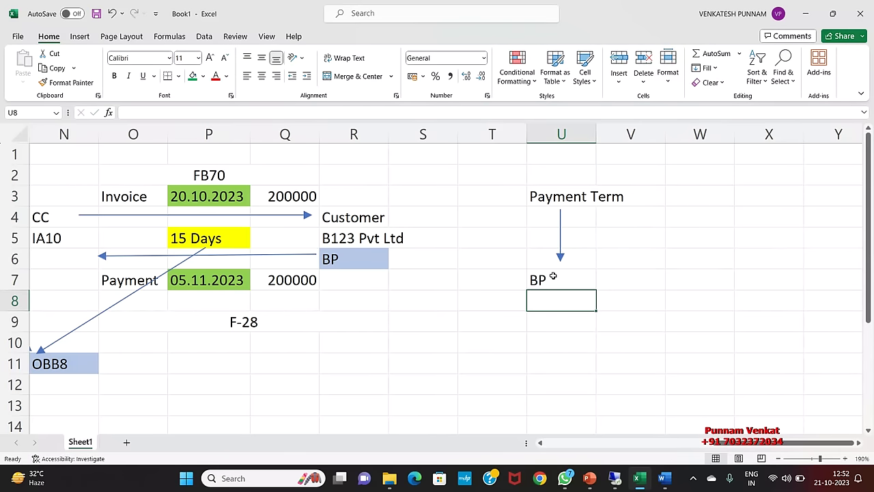
click(553, 276)
click(262, 76)
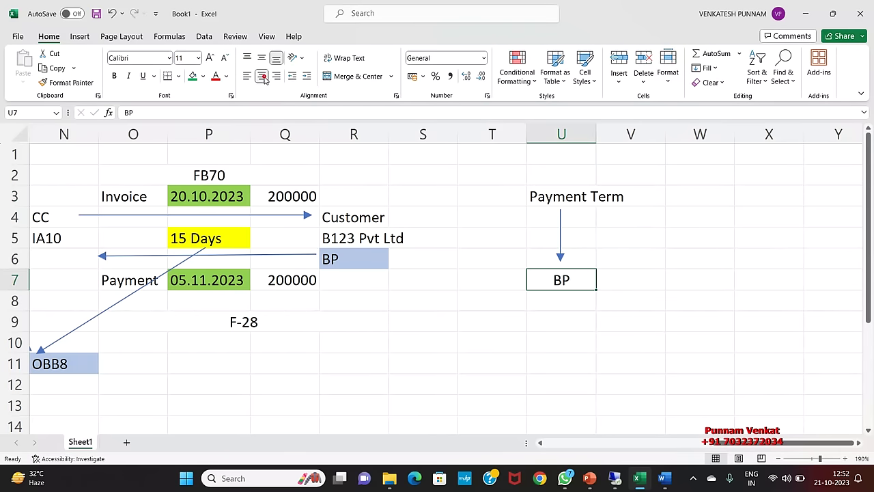
Draw a straight arrow pointing down from the BP cell U7 to the lower edge of row 9.
click(79, 36)
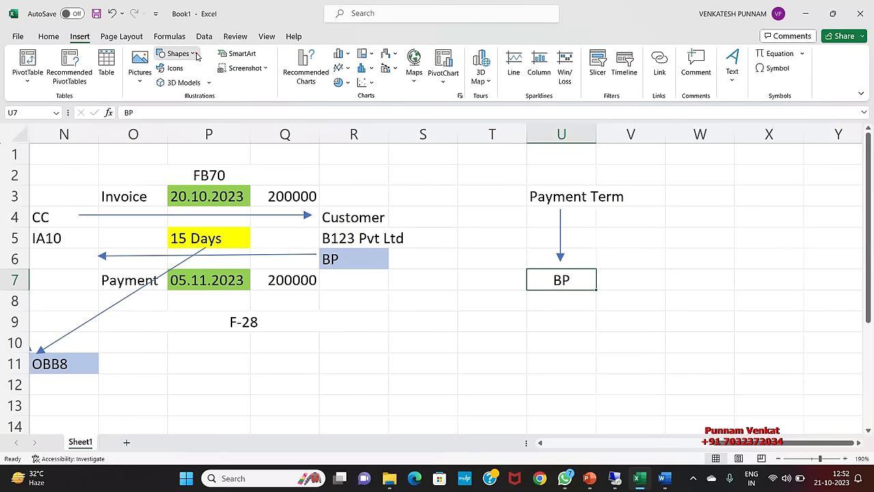
click(195, 55)
click(183, 84)
drag(559, 292, 558, 328)
Enter Invoice Posting in cell U10 below the second arrow.
click(556, 338)
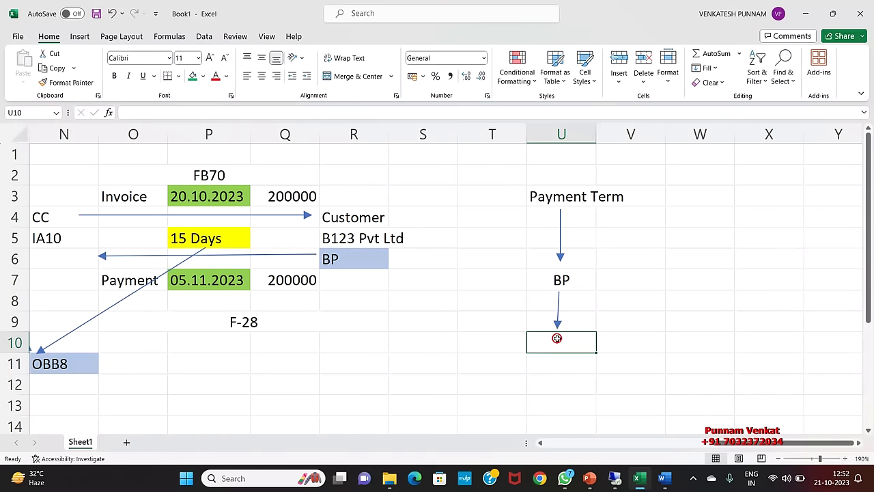
text(INVIDC)
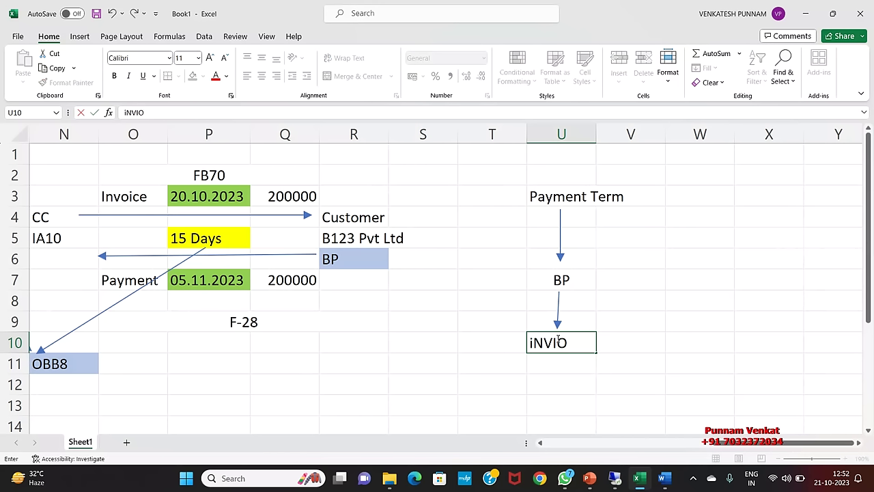
key(BackSpace)
key(BackSpace)
key(BackSpace)
key(BackSpace)
key(BackSpace)
key(BackSpace)
text(Invoice)
key(BackSpace)
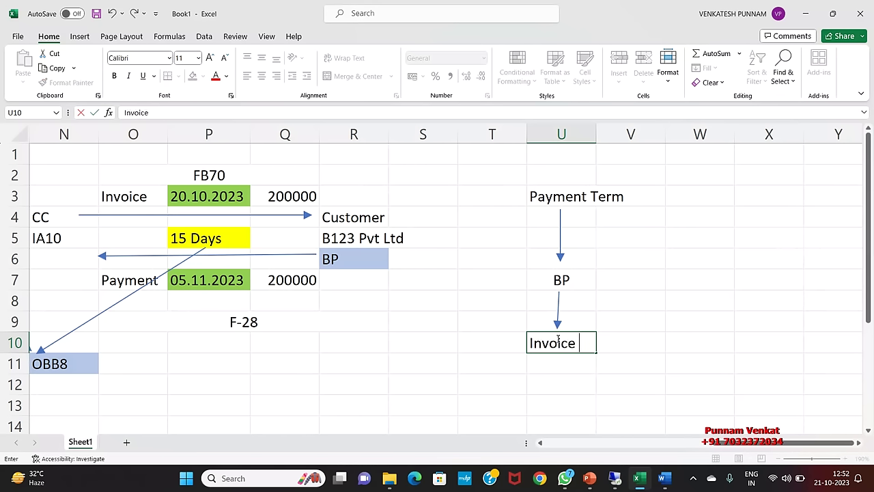
text(Posting)
key(Return)
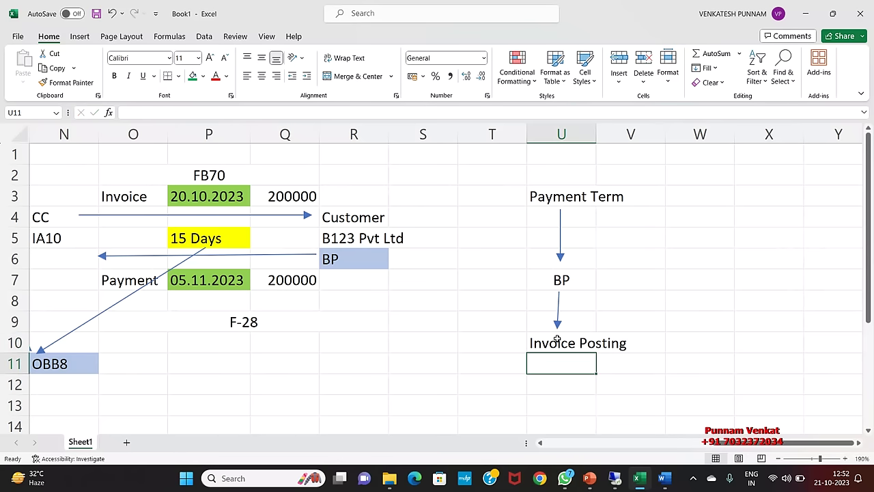
Draw a vertical straight arrow about 0.9 cm long pointing down from the Invoice Posting cell U10 into row 12.
click(558, 340)
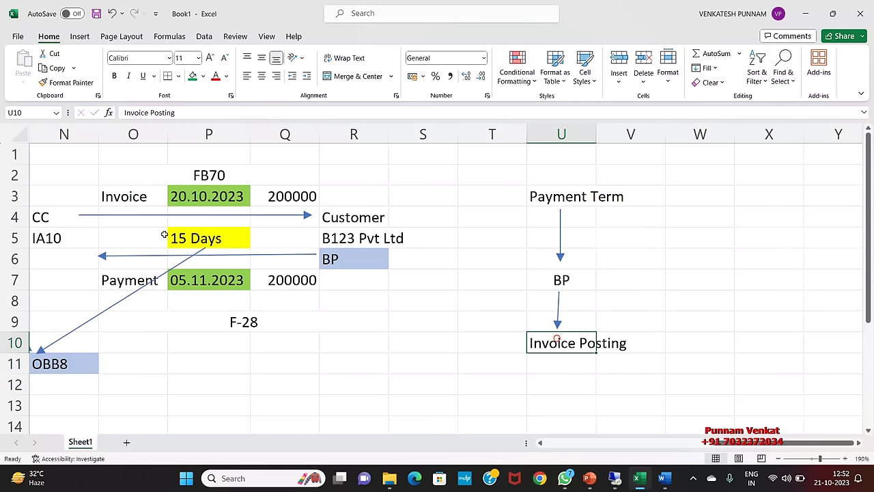
click(79, 37)
click(183, 54)
click(179, 129)
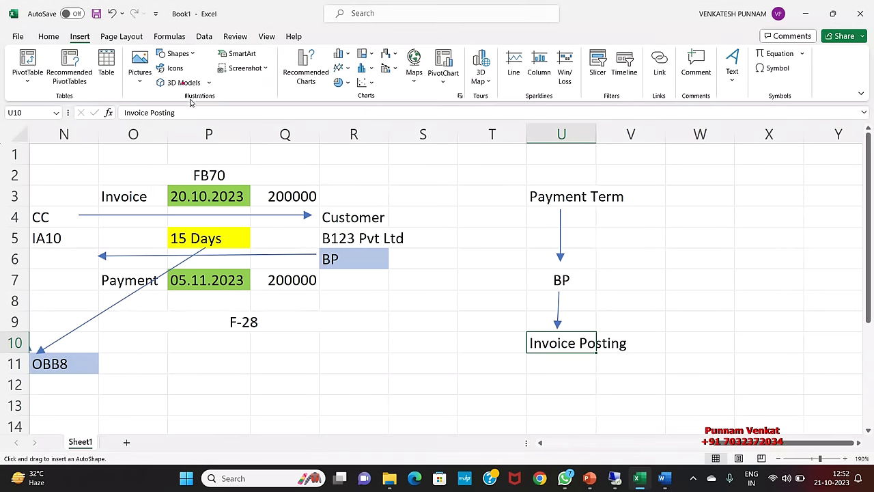
drag(560, 352, 560, 386)
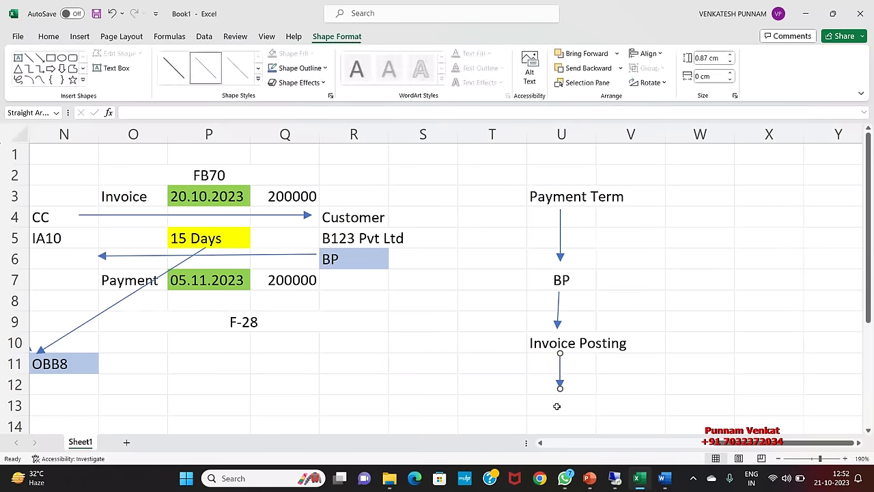
Enter Reports in cell U13 below the third arrow.
click(556, 406)
text(Reports)
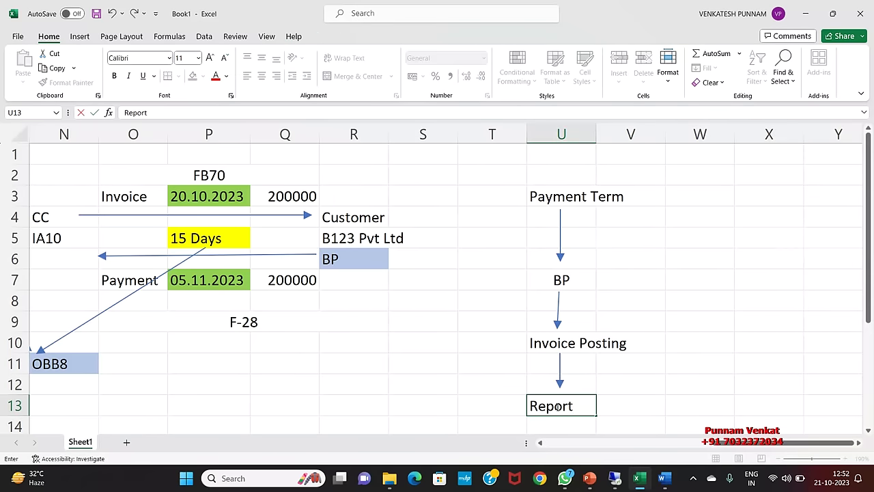
key(Return)
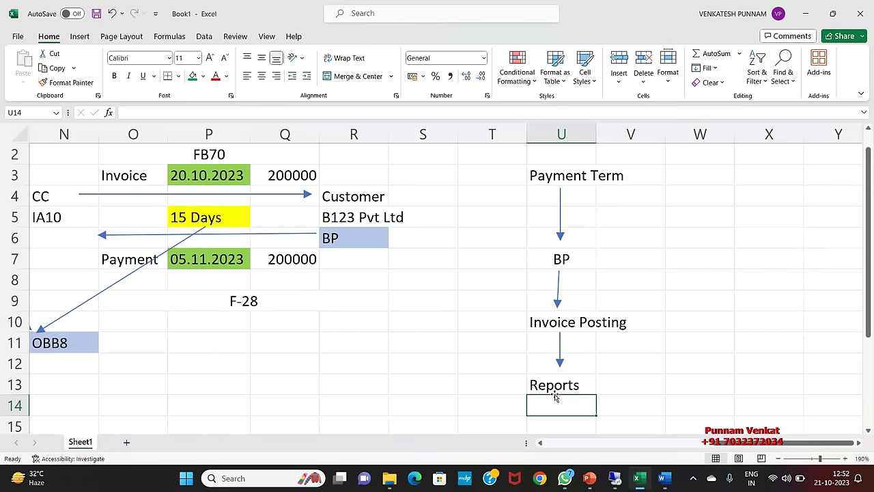
Draw a straight arrow pointing right from the Reports cell U13 across column V.
click(556, 386)
click(80, 37)
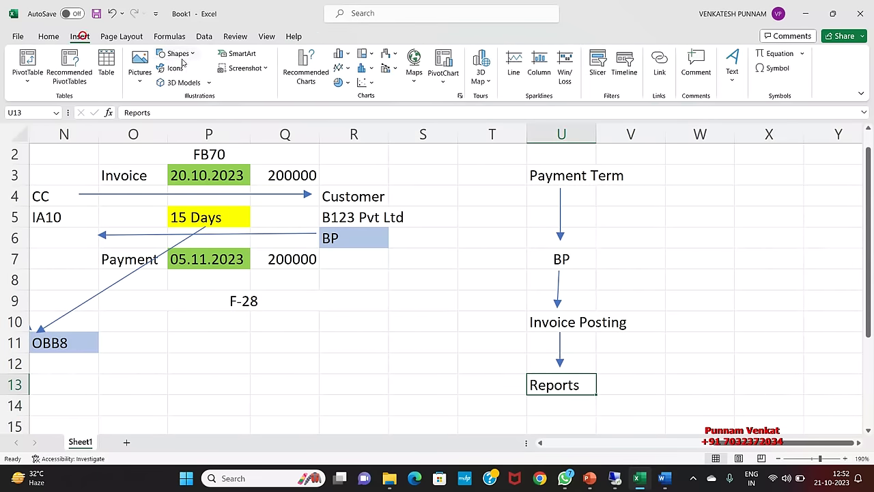
click(179, 53)
click(183, 83)
drag(597, 384, 654, 383)
Enter Payment in cell W13 and fill the Reports cell U13 with the standard green colour.
click(683, 386)
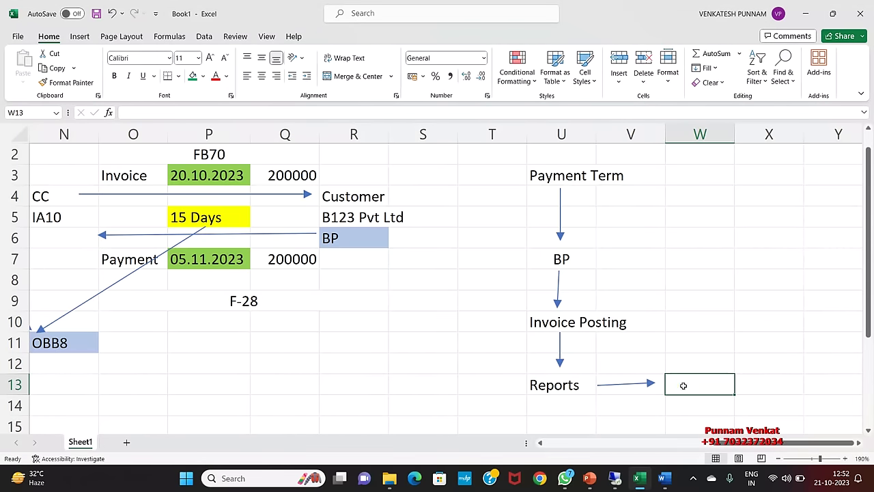
text(Payment)
key(Return)
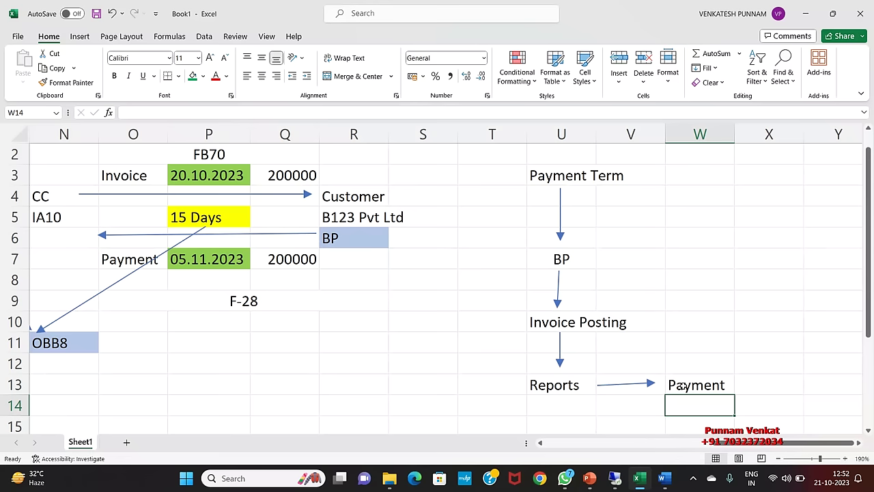
click(550, 388)
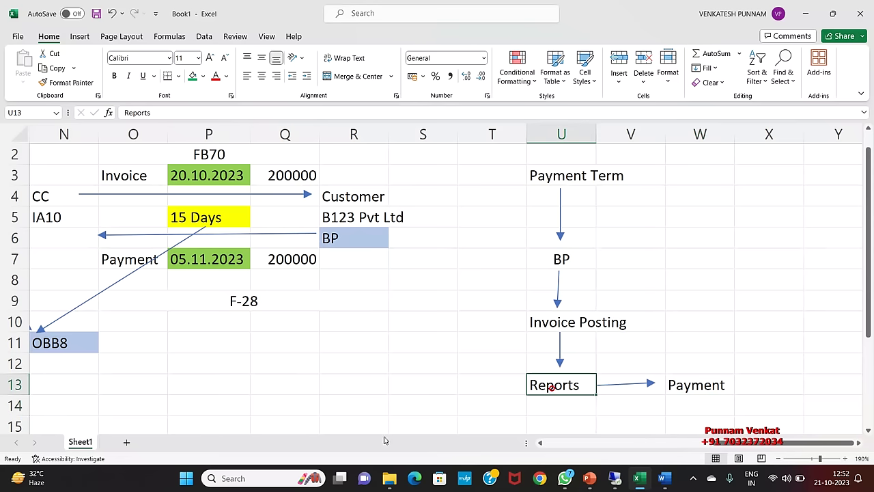
click(193, 76)
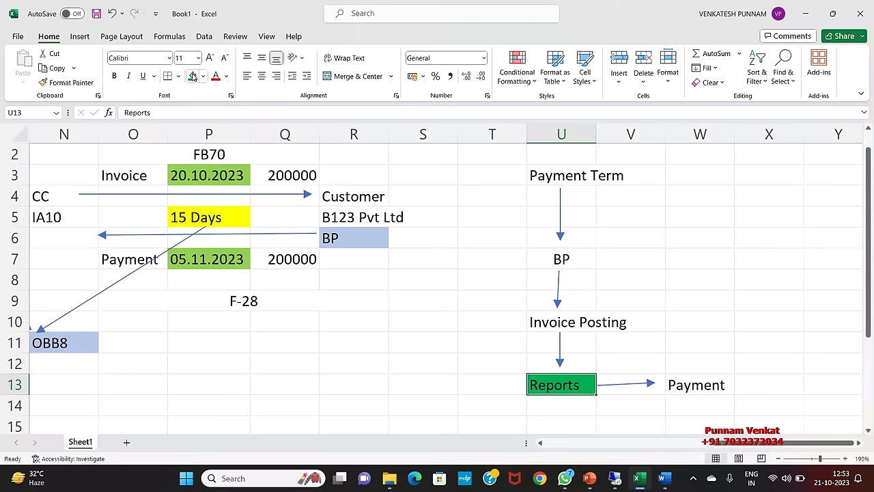
Review the fixed, installment and discount payment term types listed in cells F5 to F7.
click(304, 358)
key(Left)
key(Left)
key(Left)
key(Left)
key(Left)
key(Left)
key(Left)
key(Left)
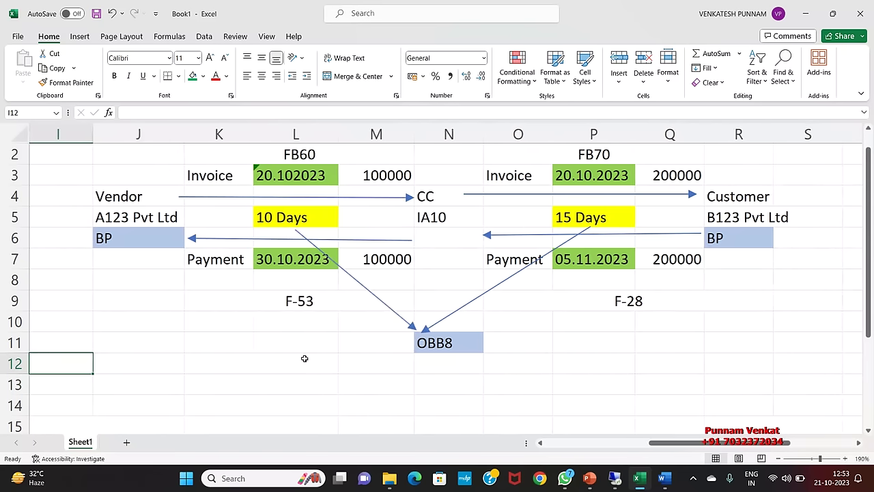
key(Left)
key(Left)
key(Left)
key(Left)
key(Left)
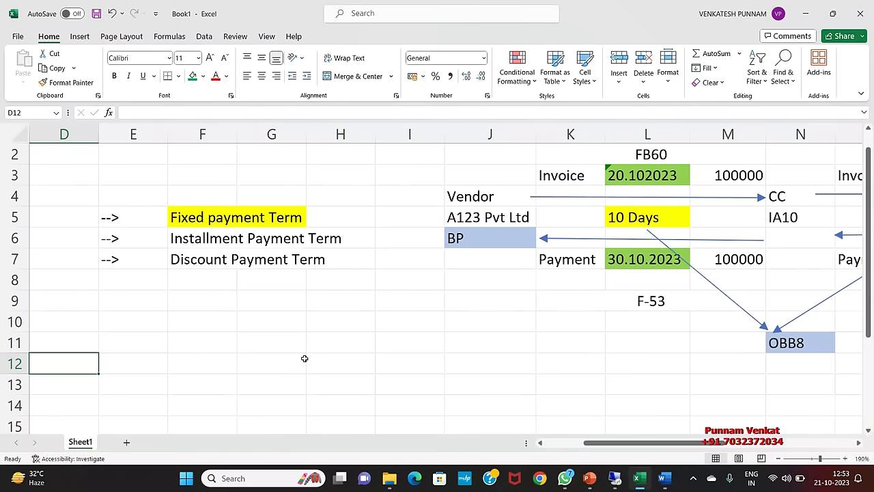
drag(184, 244, 357, 236)
drag(189, 261, 319, 263)
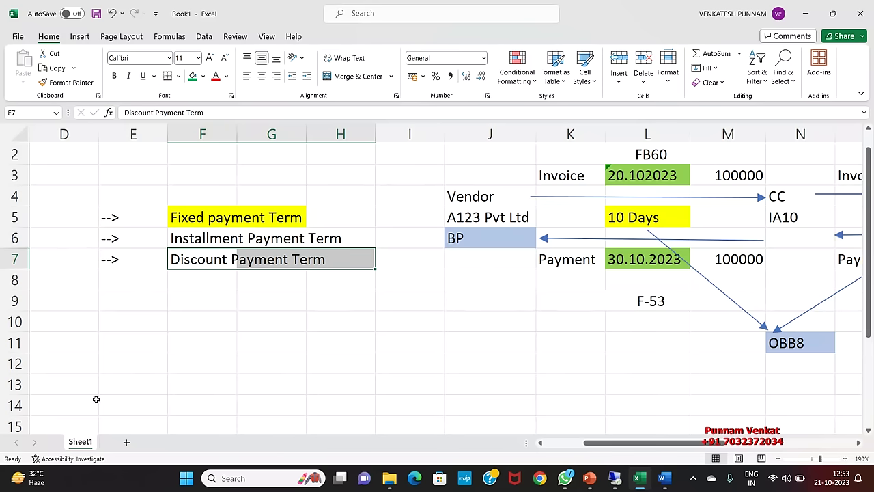
Switch to the PowerPoint presentation Payment Term and check the Maintain Terms Of Payment transaction code on the configuration steps slide.
mouse_move(589, 478)
click(594, 409)
click(502, 314)
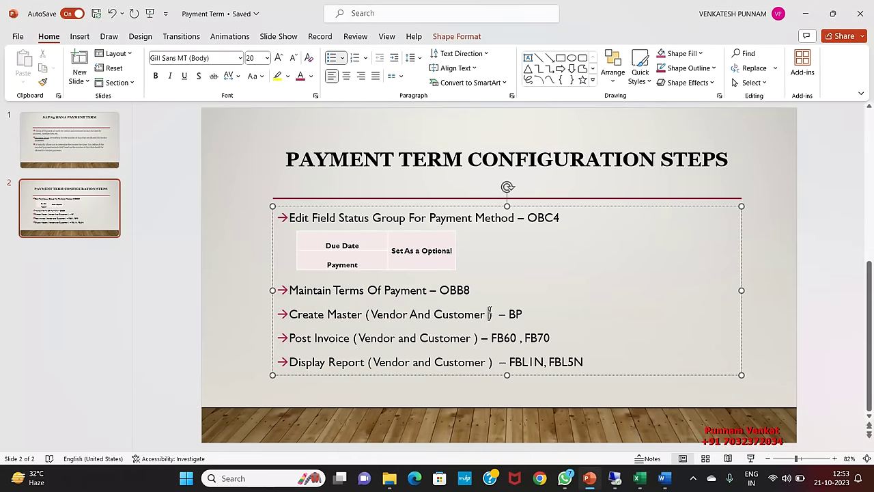
drag(478, 293, 299, 297)
click(446, 311)
double_click(471, 292)
Switch to the SAP remote desktop session and open transaction OBB8 for the terms of payment.
mouse_move(614, 480)
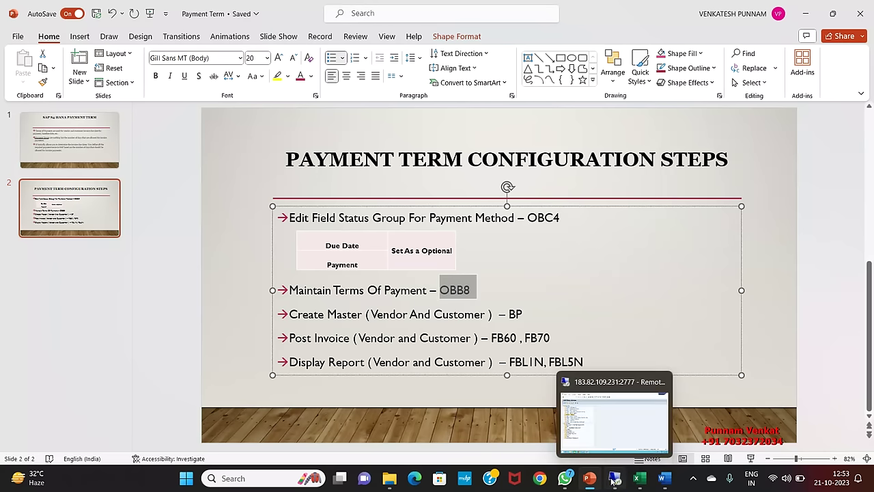
click(604, 434)
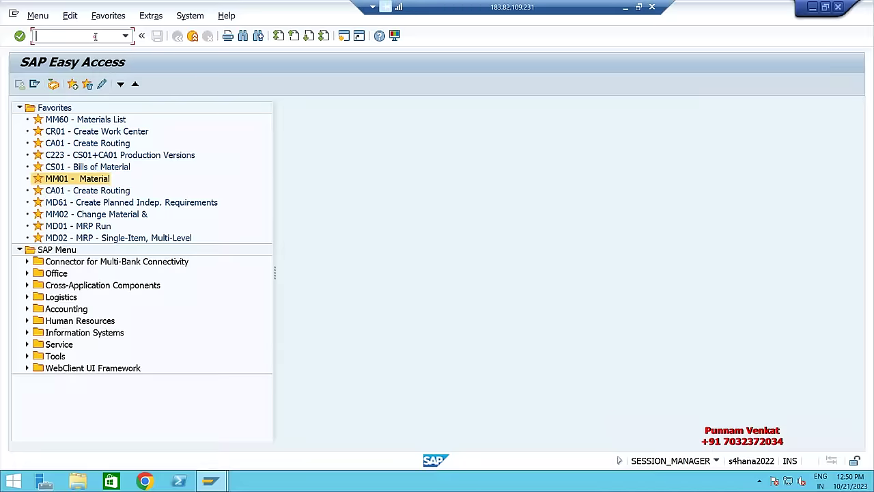
text(OBB8)
key(Return)
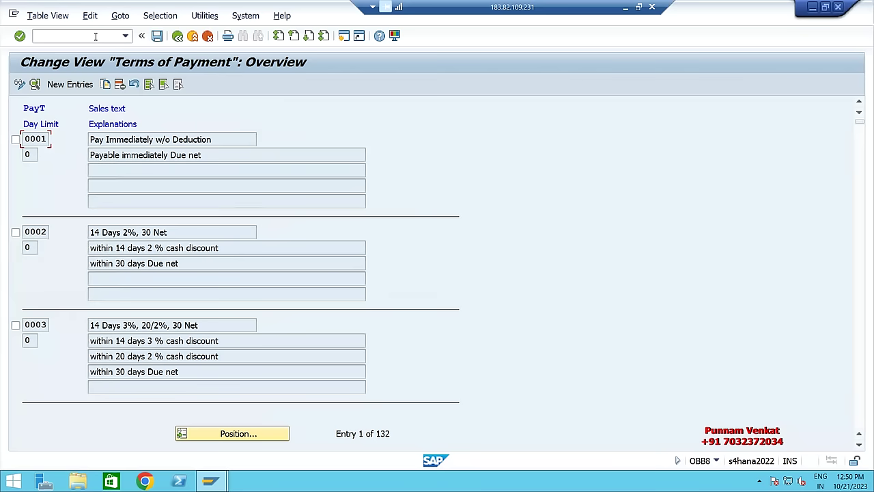
Create a new terms of payment entry with the payment terms key AB10.
click(74, 86)
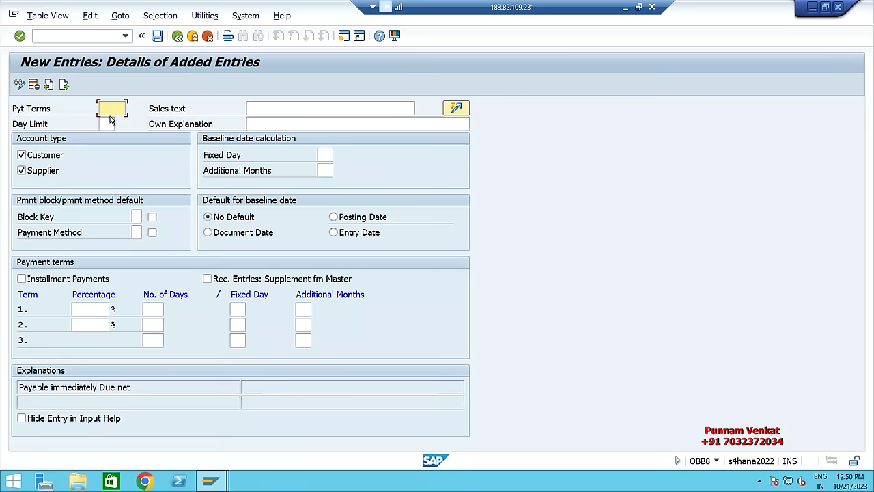
click(249, 123)
click(113, 108)
text(AB10)
key(Tab)
key(Tab)
key(Tab)
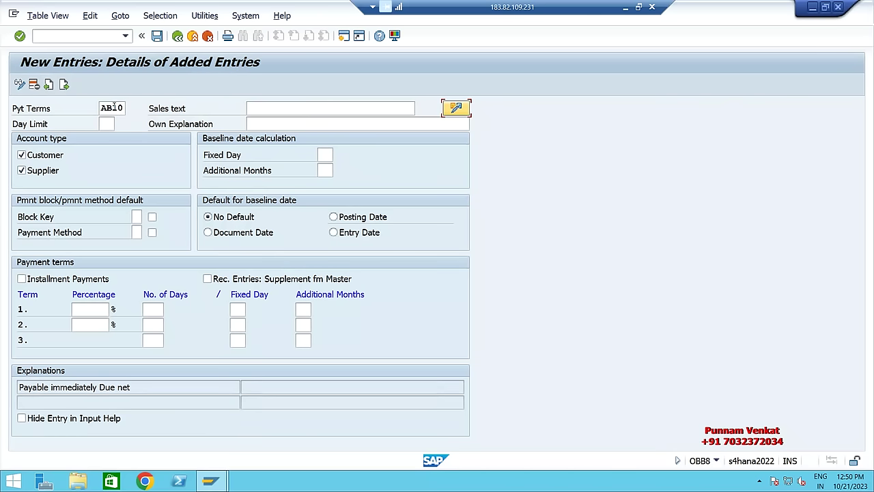
Enter 10 DAYS Payment Term as the own explanation of payment terms entry AB10.
key(Tab)
text(IA)
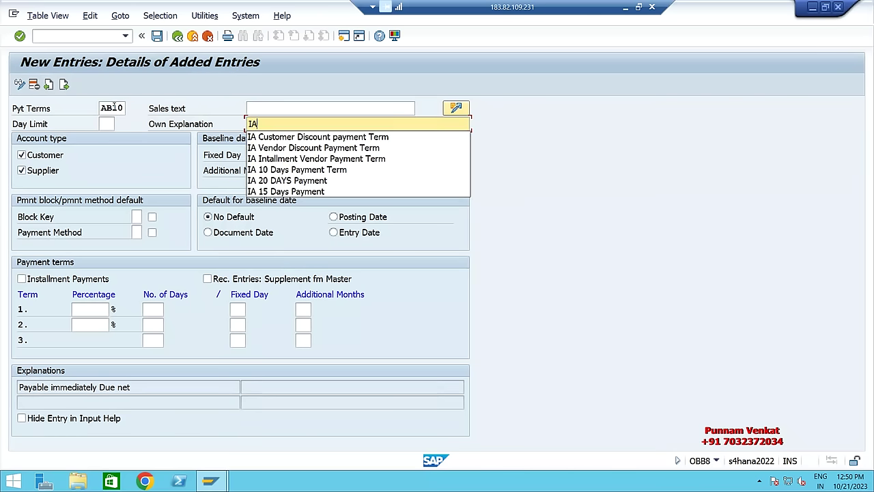
key(BackSpace)
key(BackSpace)
text(ABA)
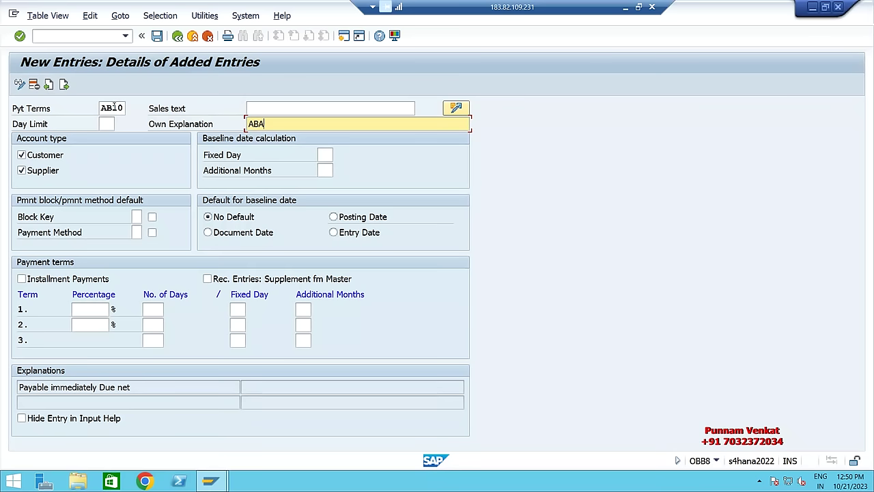
key(BackSpace)
key(BackSpace)
key(BackSpace)
text(I)
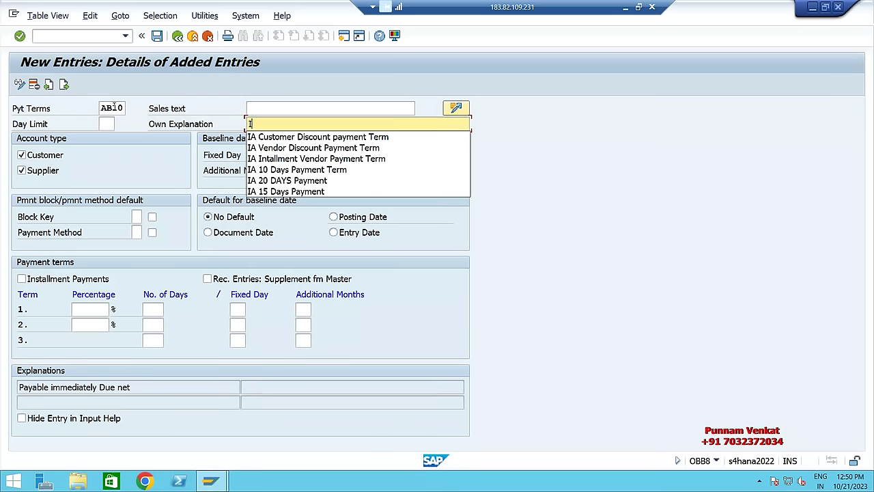
key(BackSpace)
text(10 DAY)
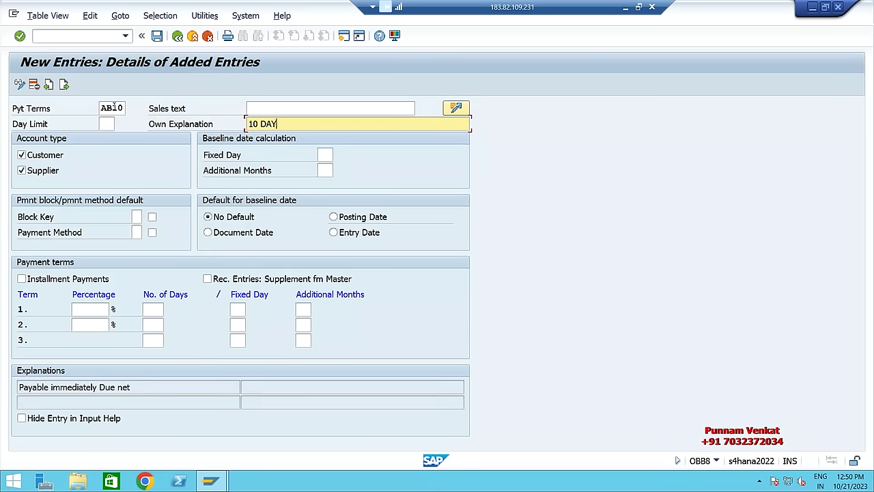
text(S pAYMENT)
key(BackSpace)
key(BackSpace)
key(BackSpace)
key(BackSpace)
key(BackSpace)
key(BackSpace)
key(BackSpace)
text(Payment TEr)
key(BackSpace)
key(BackSpace)
text(erm)
double_click(103, 107)
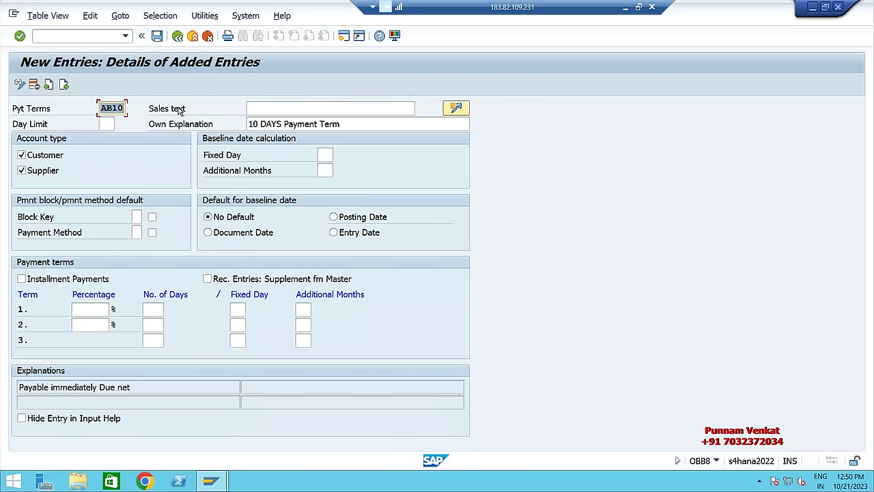
Restrict the account type of the payment term to Supplier by clearing Customer.
click(53, 159)
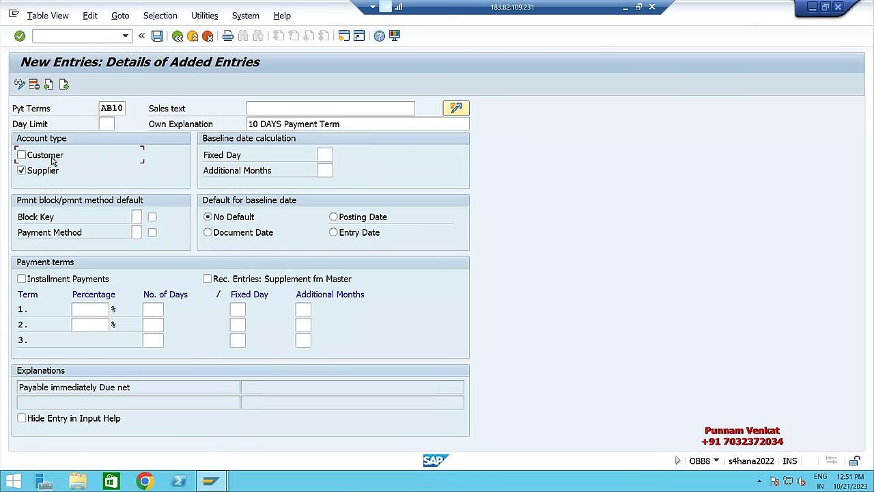
click(52, 159)
drag(248, 123, 351, 124)
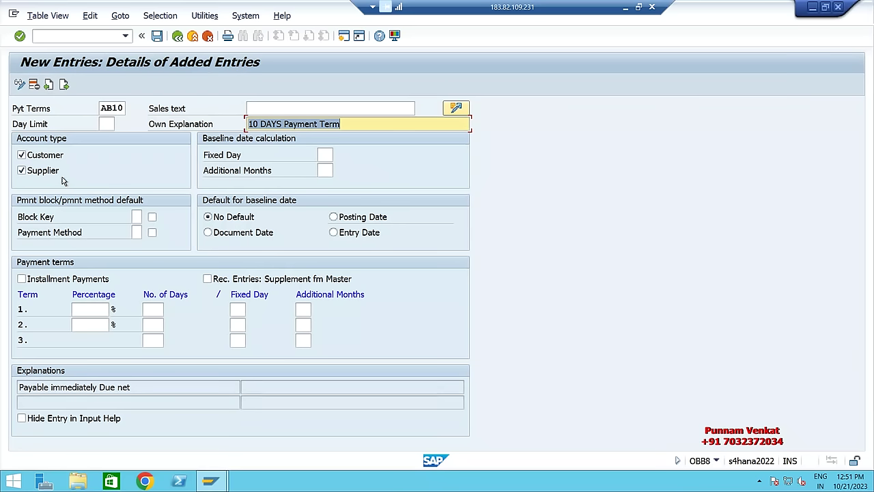
click(28, 156)
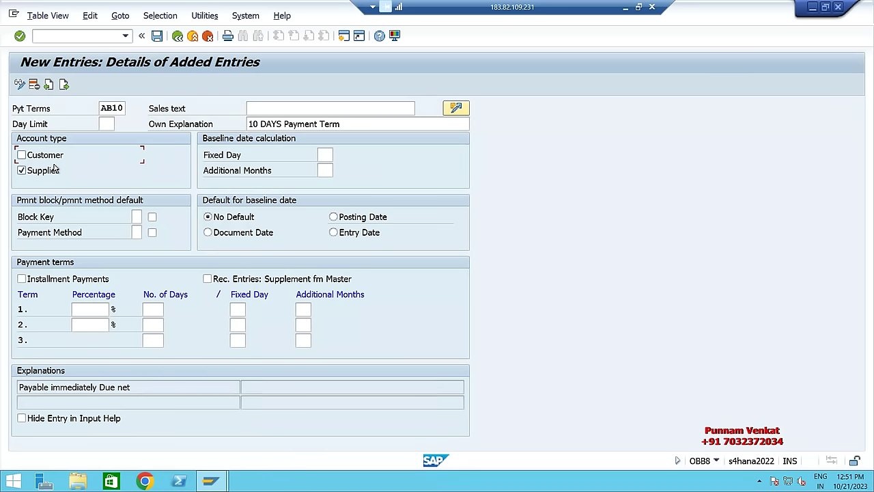
Set the default for the baseline date to Document Date.
click(216, 236)
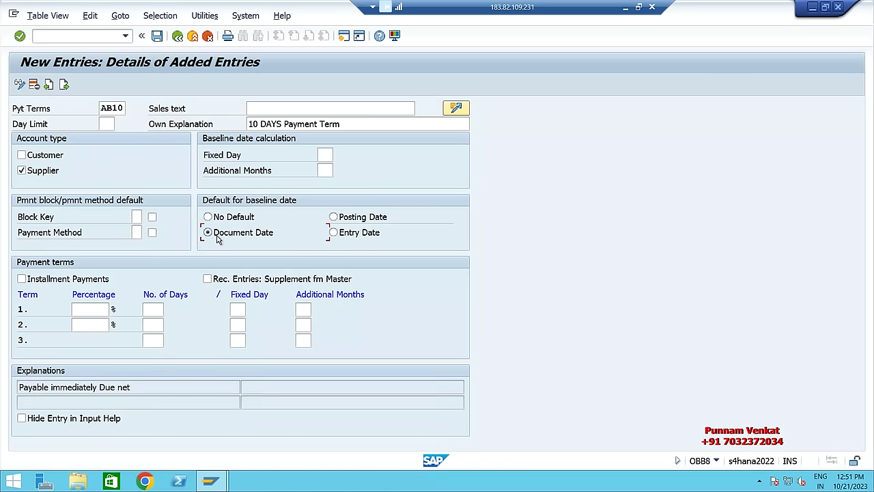
click(335, 220)
click(260, 237)
click(364, 222)
click(211, 233)
Set the number of days for payment term line 1 to 10 and validate the entry.
click(157, 307)
text(10)
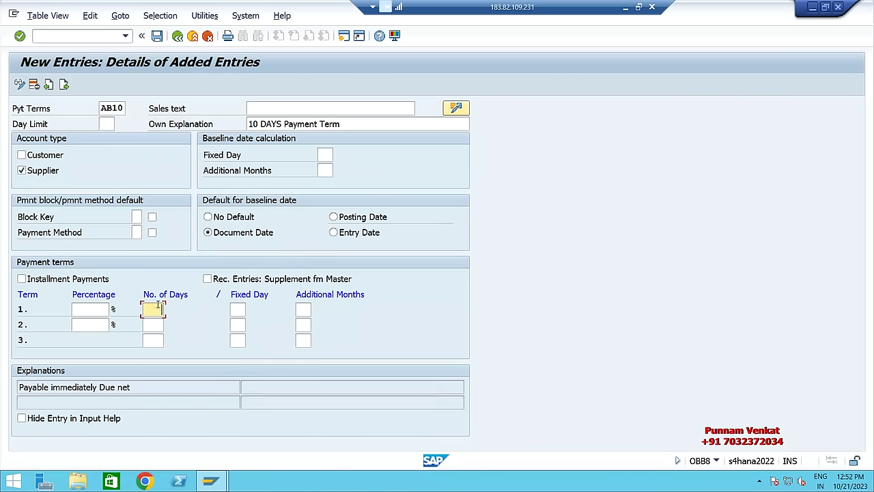
double_click(148, 309)
key(Return)
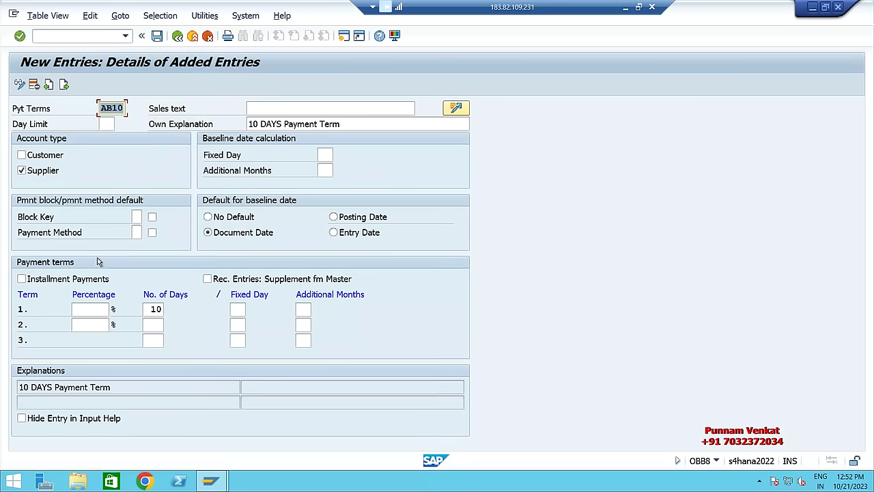
Save payment term AB10 to the proposed customizing request and return to the SAP Easy Access screen.
click(157, 37)
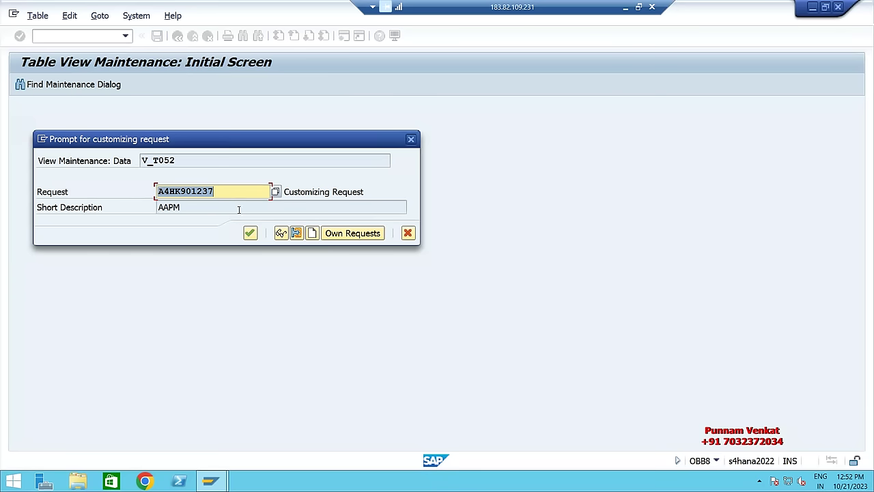
click(249, 233)
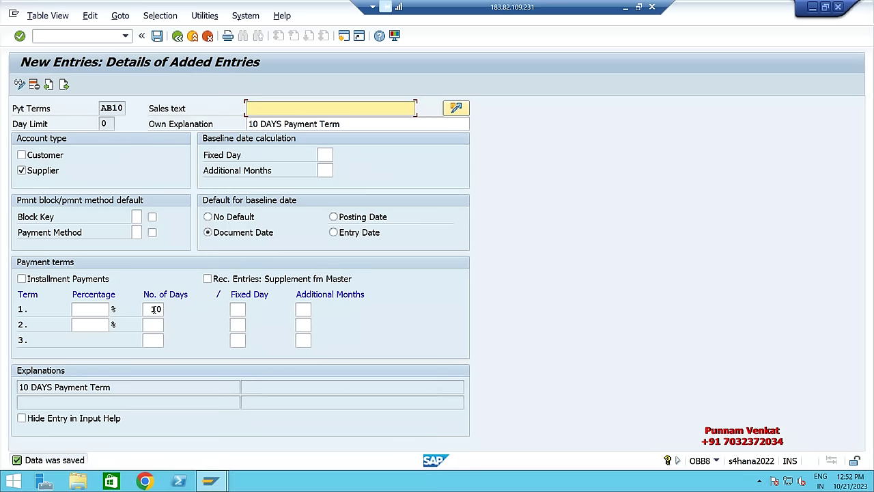
click(183, 38)
click(183, 38)
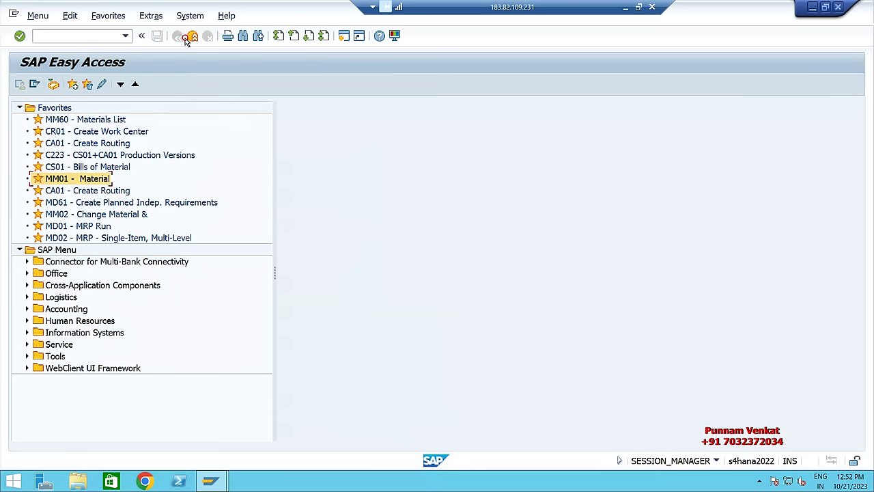
Switch to the PowerPoint presentation and check the Create Master step and its transaction code on the configuration steps slide.
click(626, 7)
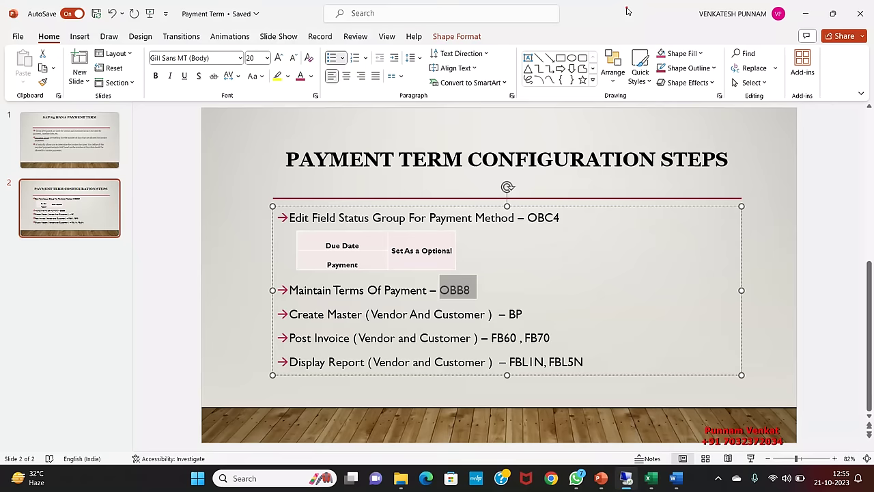
mouse_move(648, 481)
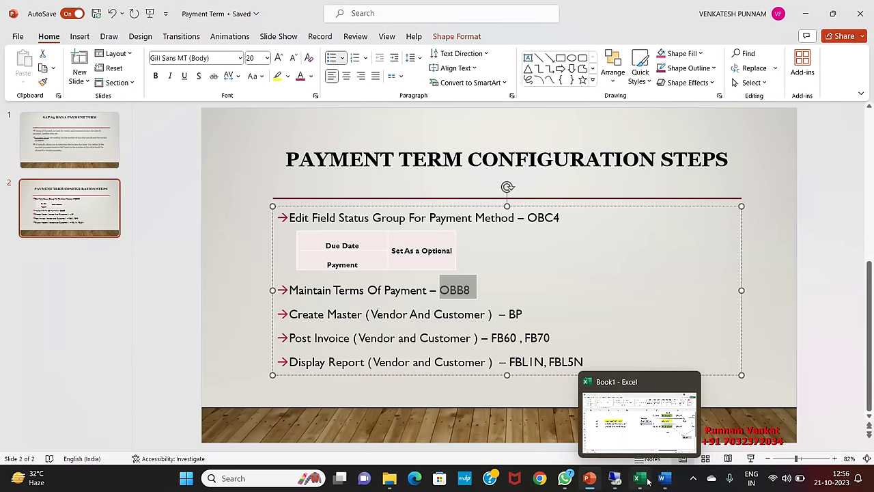
click(559, 311)
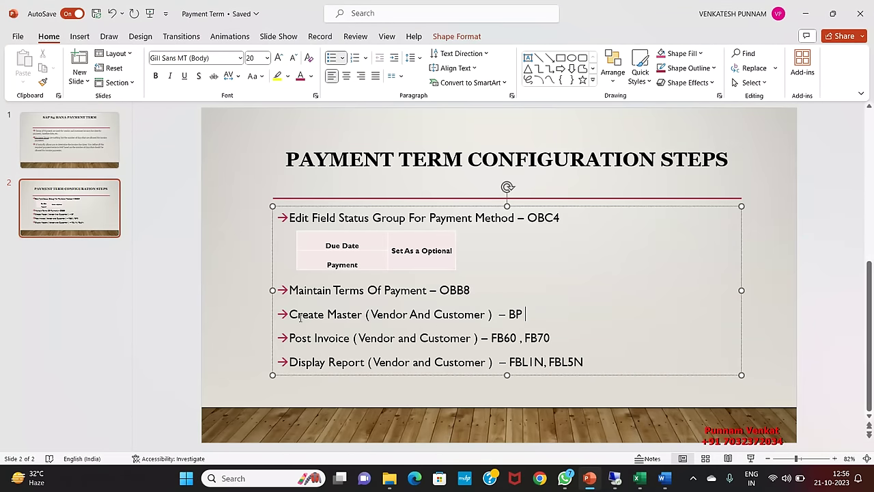
drag(290, 315, 530, 319)
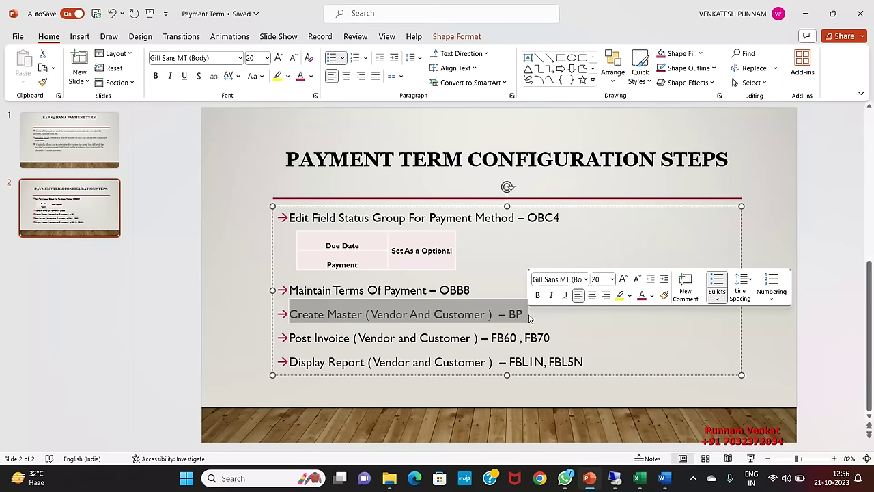
click(400, 314)
drag(407, 315, 371, 314)
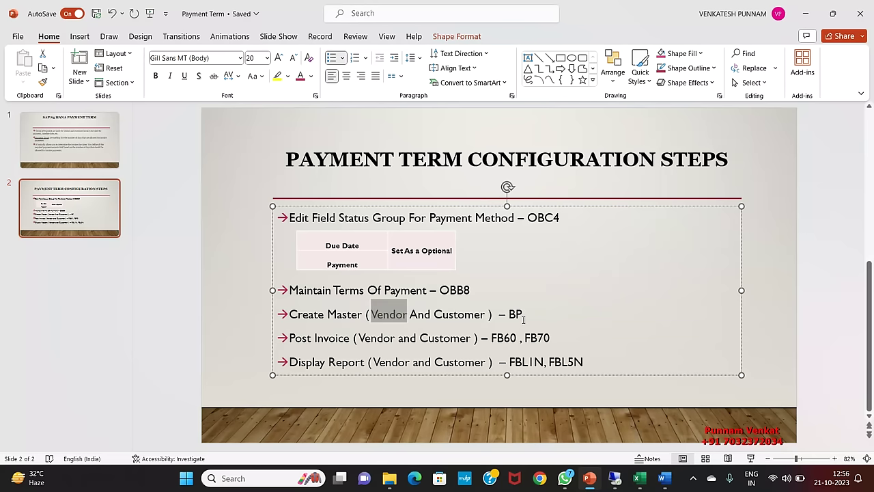
click(524, 314)
drag(531, 314, 508, 318)
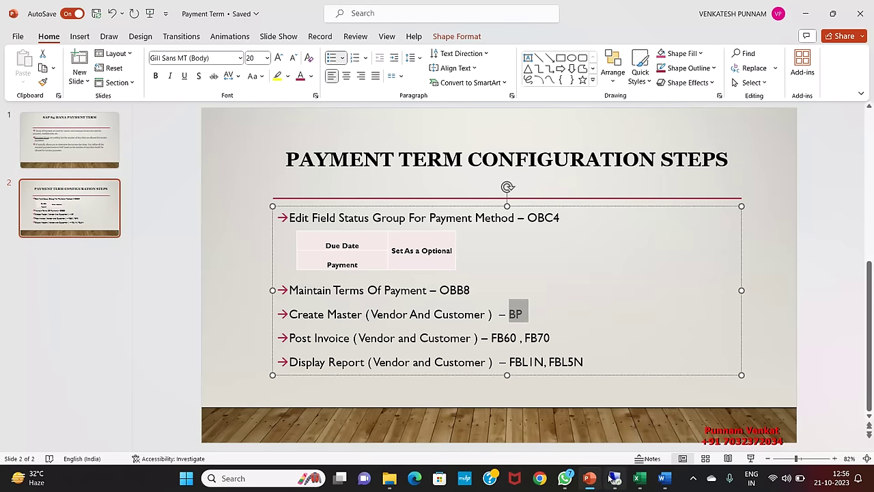
Switch to the SAP remote desktop session and open transaction BP for business partner maintenance.
mouse_move(610, 478)
click(605, 437)
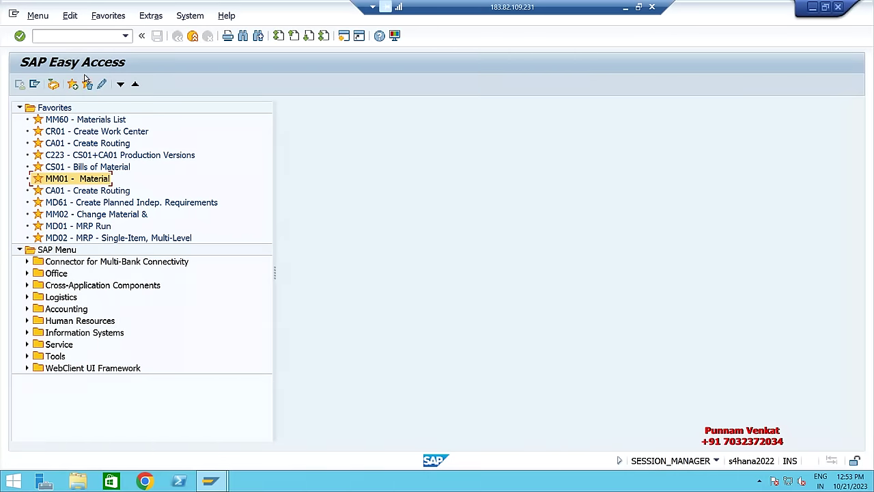
click(78, 36)
text(BP)
key(Return)
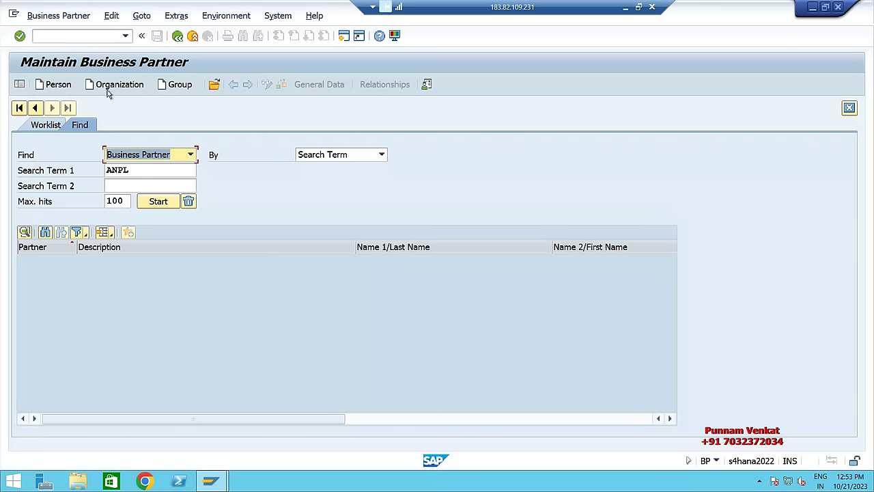
Start creating an organization business partner in the role Supplier (Fin.Accounting).
click(110, 91)
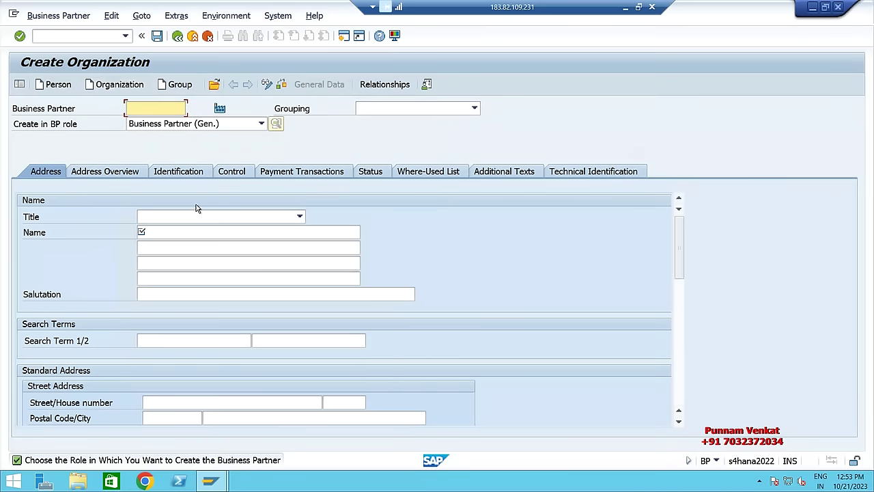
click(169, 124)
key(s)
key(s)
key(s)
key(s)
key(s)
key(s)
key(s)
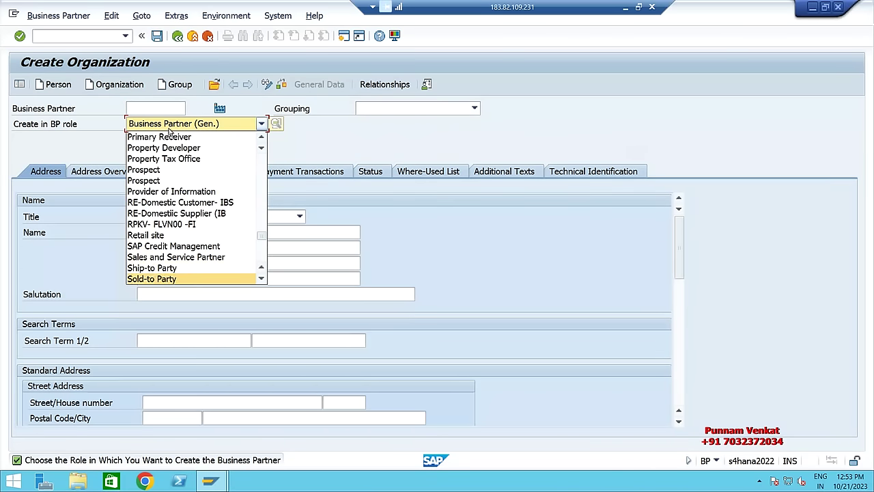
key(s)
key(s)
key(s)
key(s)
key(s)
key(s)
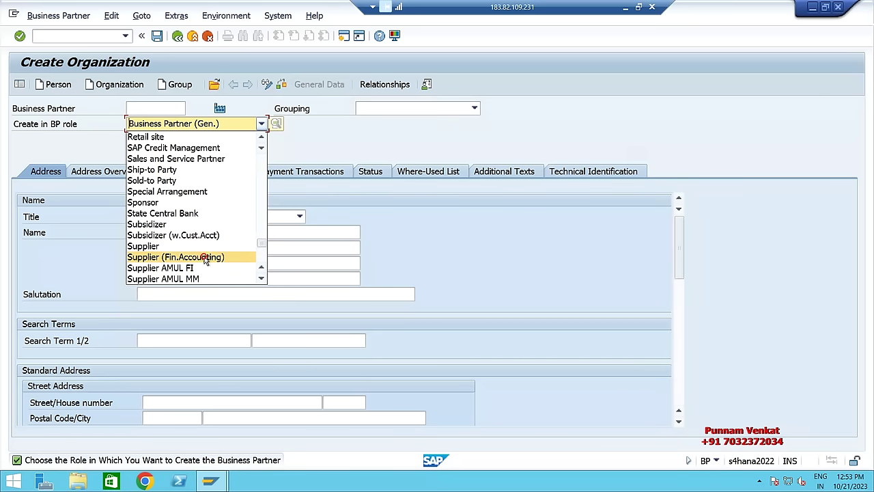
click(204, 258)
click(352, 362)
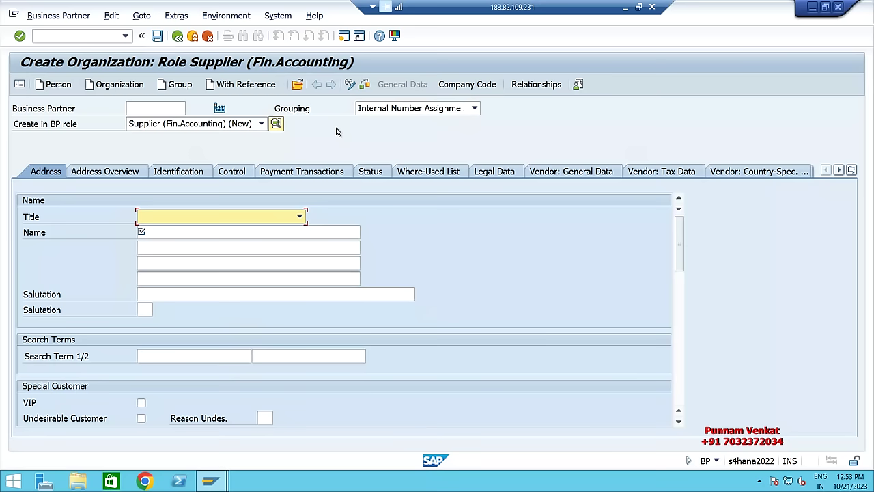
Set the business partner grouping to IA Domestic BP Group.
click(396, 111)
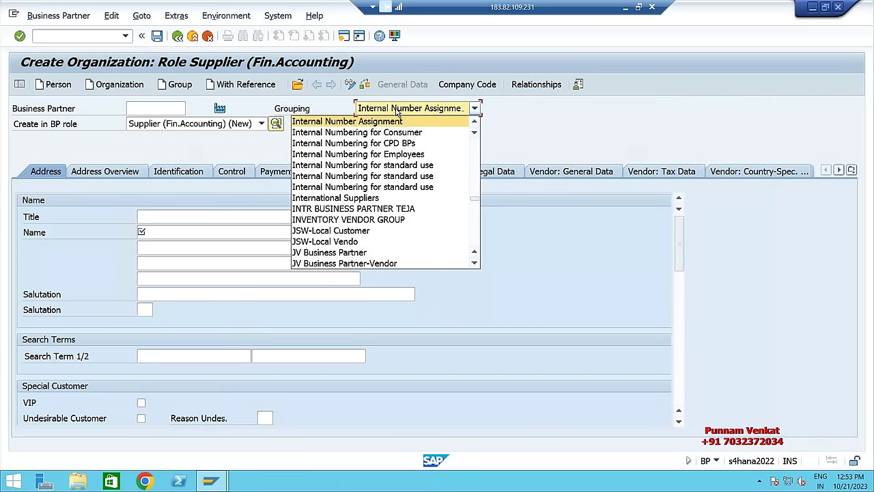
click(474, 126)
drag(474, 126, 473, 125)
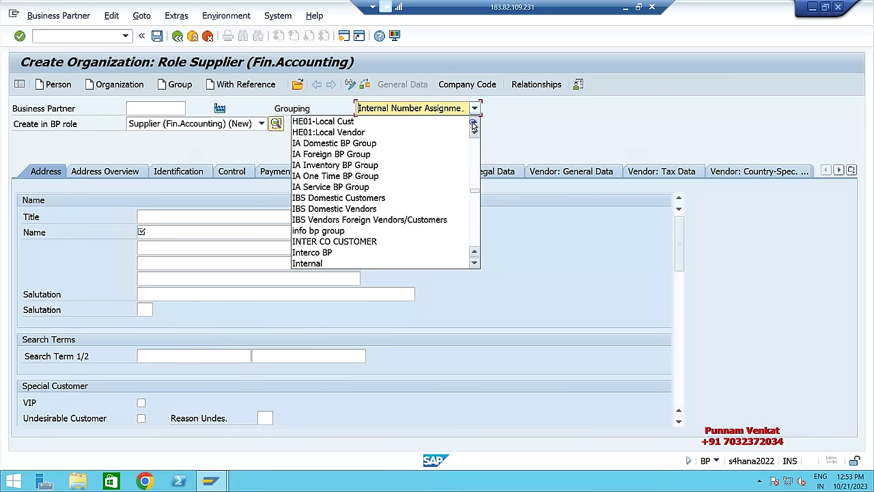
click(369, 144)
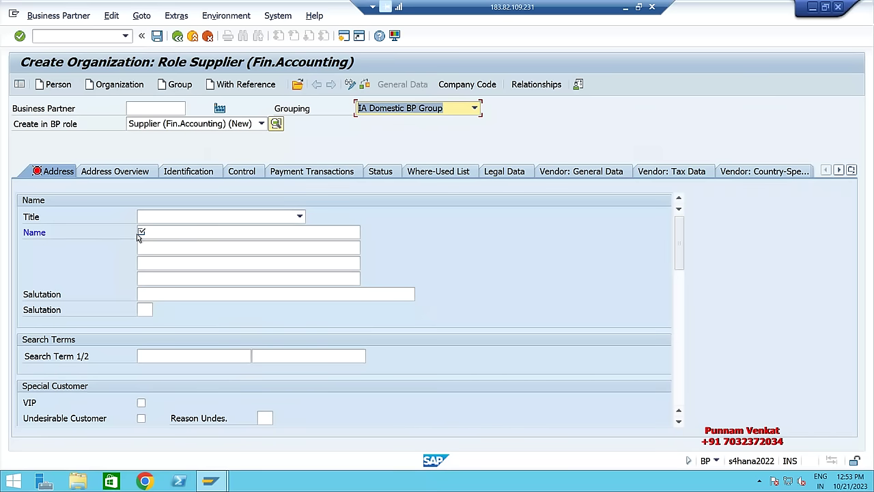
Switch to the Excel workbook to check the vendor name in cell J5, and return to the SAP session.
click(171, 234)
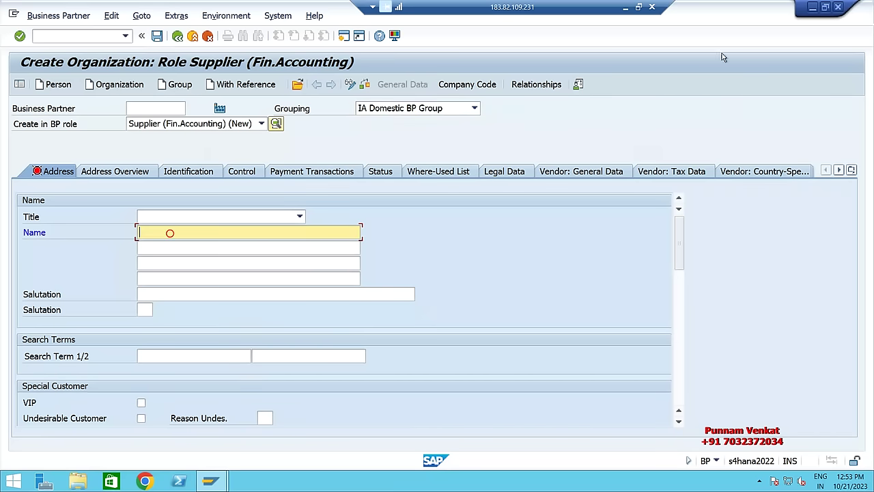
click(625, 7)
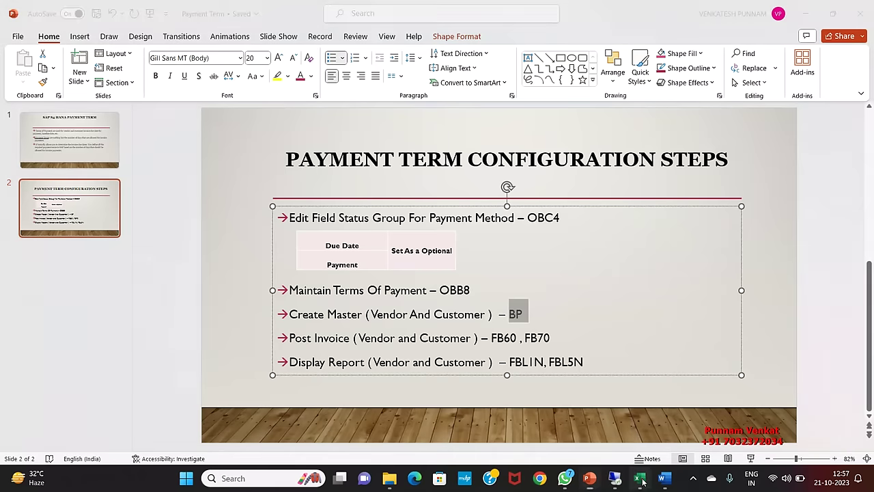
click(638, 478)
click(400, 338)
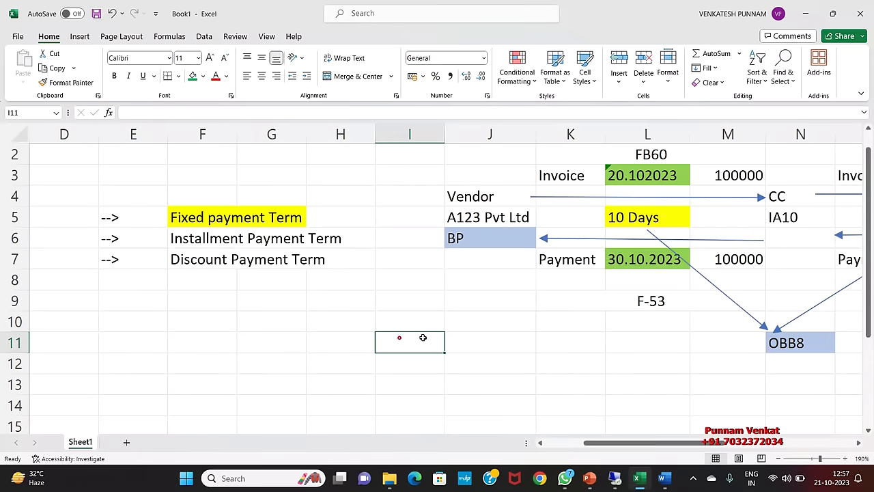
click(455, 217)
key(alt+Tab)
key(alt+Tab)
key(Tab)
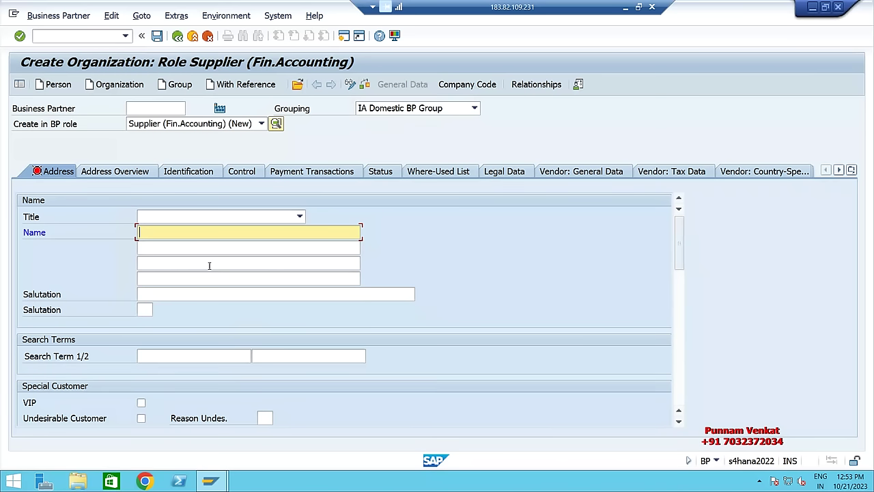
Enter A123 PVT LTD in the first two name lines and A123L as the first search term of the organization.
text(A)
text(123)
text( PVT TLD )
text(LTD)
triple_click(220, 232)
key(ctrl+c)
click(150, 247)
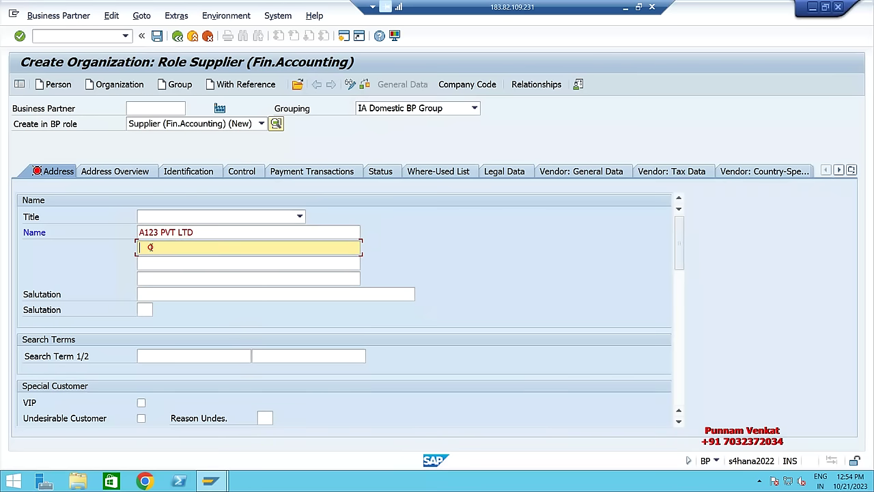
key(ctrl+v)
click(178, 355)
text(A123)
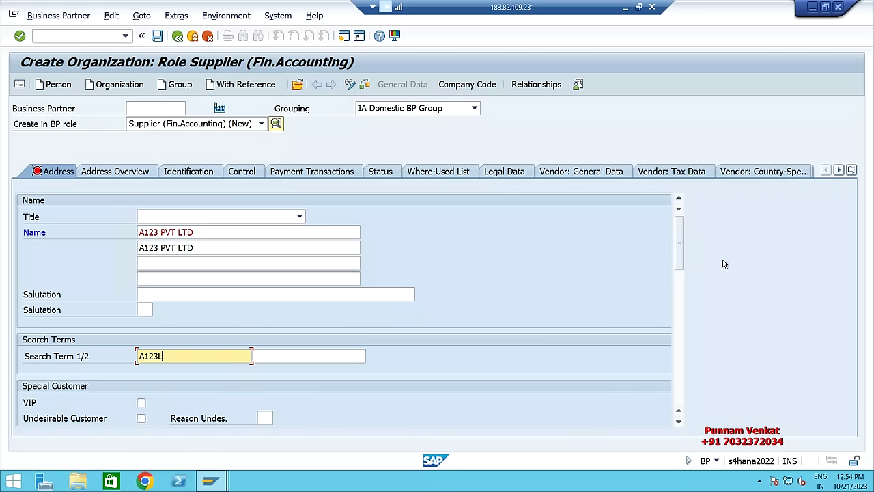
Enter the street and house number in the organization's standard address.
drag(682, 254, 679, 326)
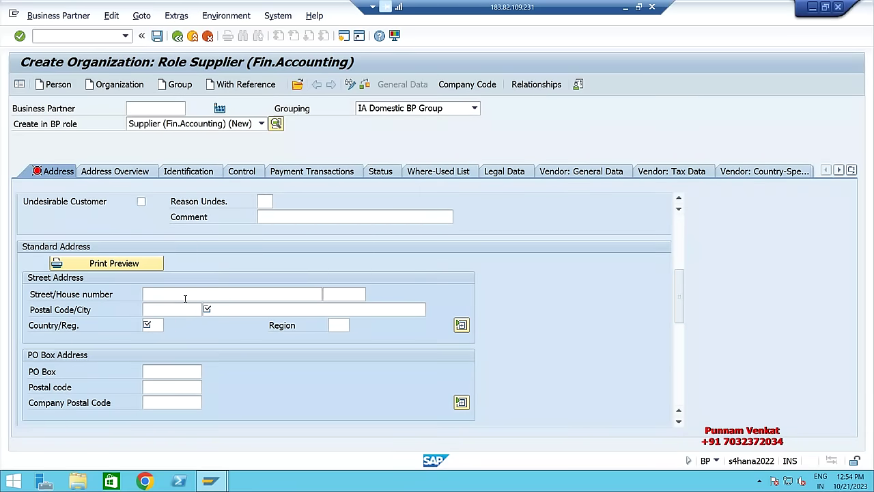
click(184, 295)
text(SR NAGAR)
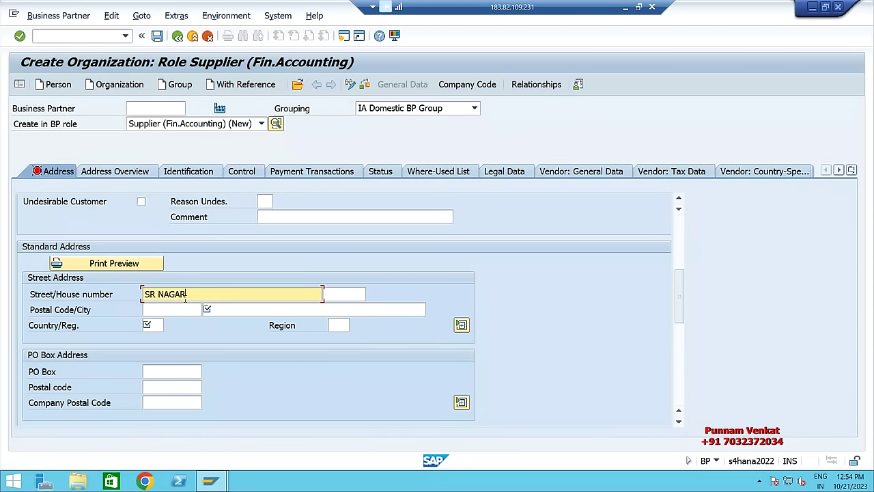
key(Tab)
text(9-)
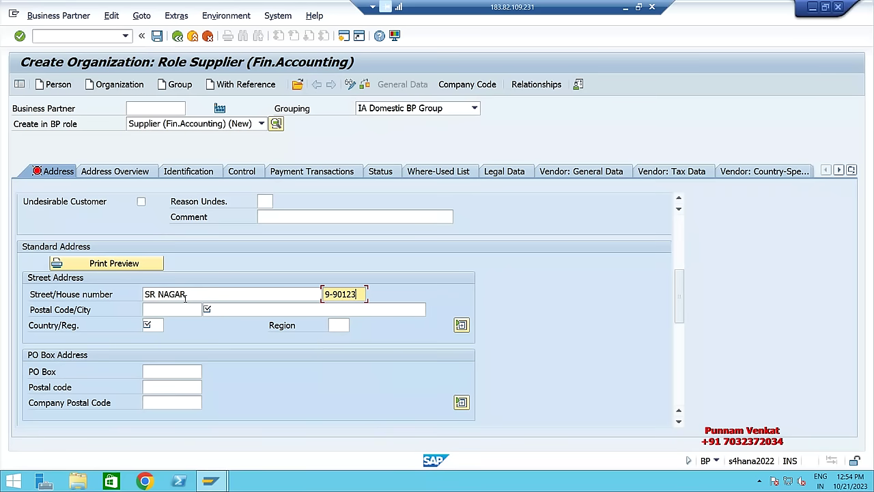
Fill in the postal code and city of the street address, and set the country to IN.
click(179, 310)
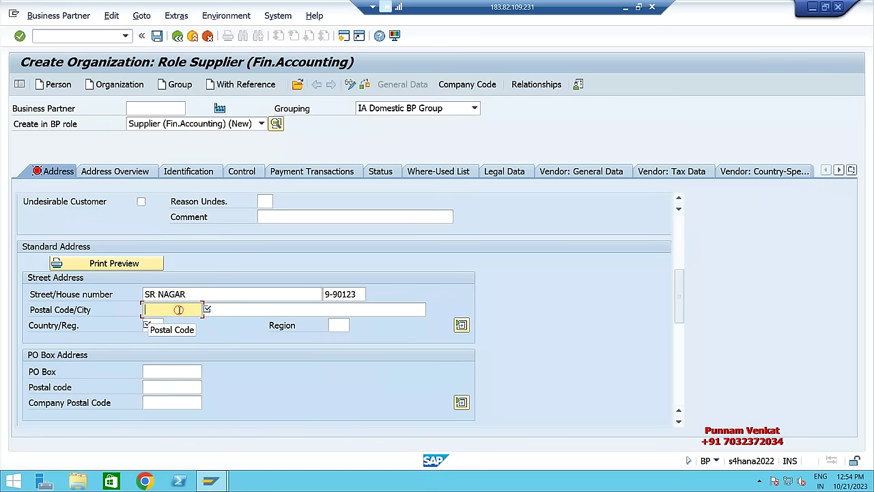
text(500)
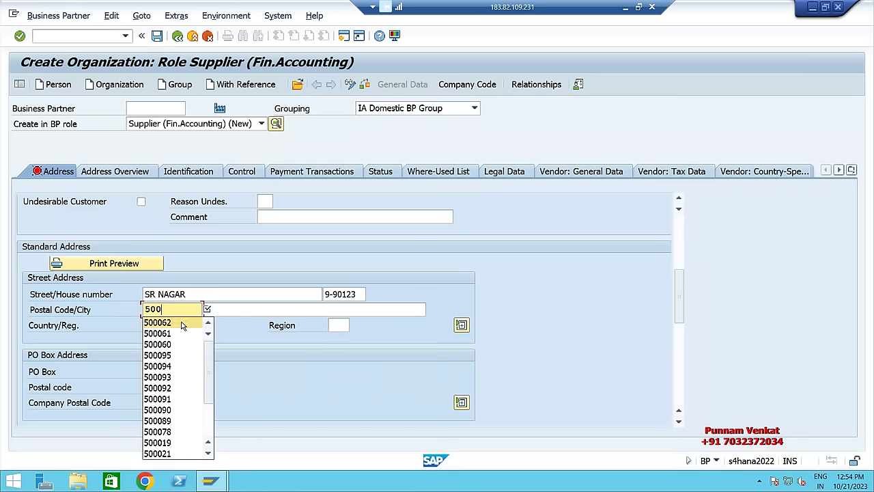
click(180, 322)
click(235, 309)
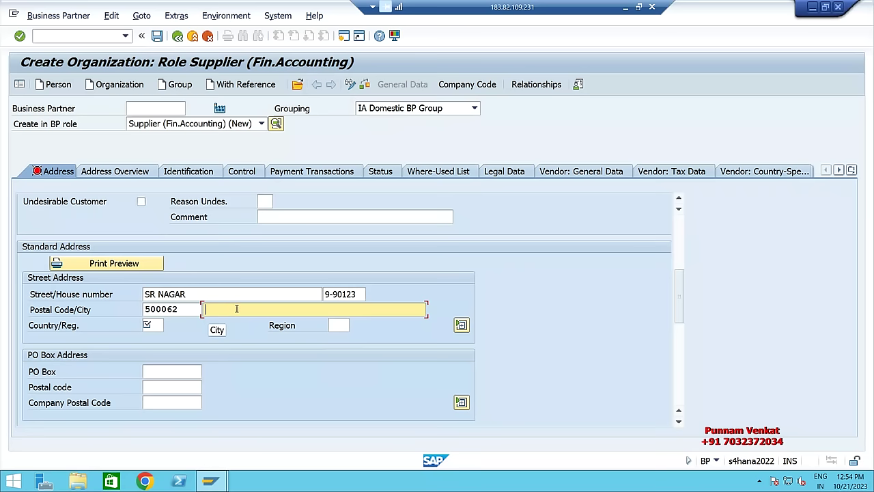
text(HY)
click(244, 322)
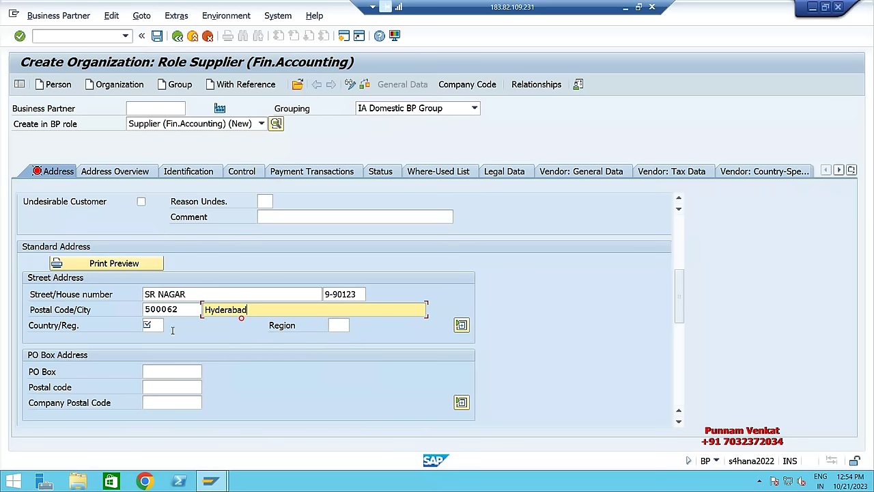
click(152, 325)
text(IN)
click(159, 338)
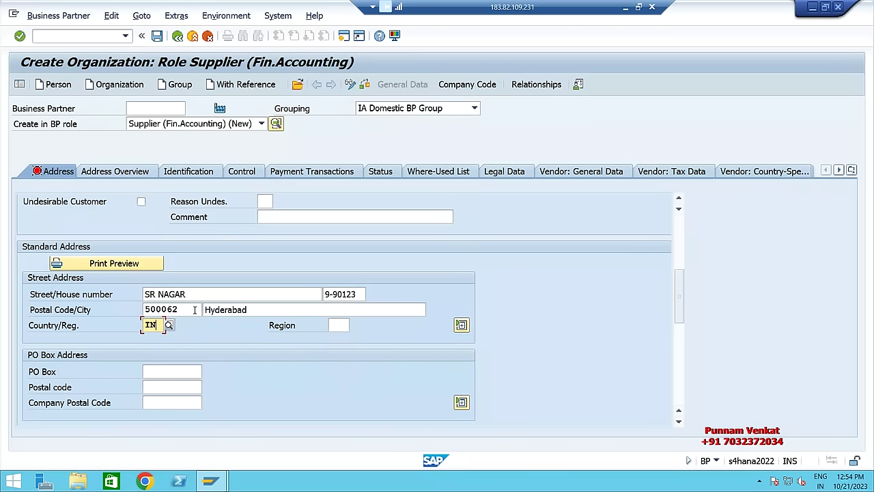
Copy the street address's postal code into the PO Box and postal code fields of the PO Box address.
drag(196, 310, 146, 311)
key(ctrl+c)
click(172, 369)
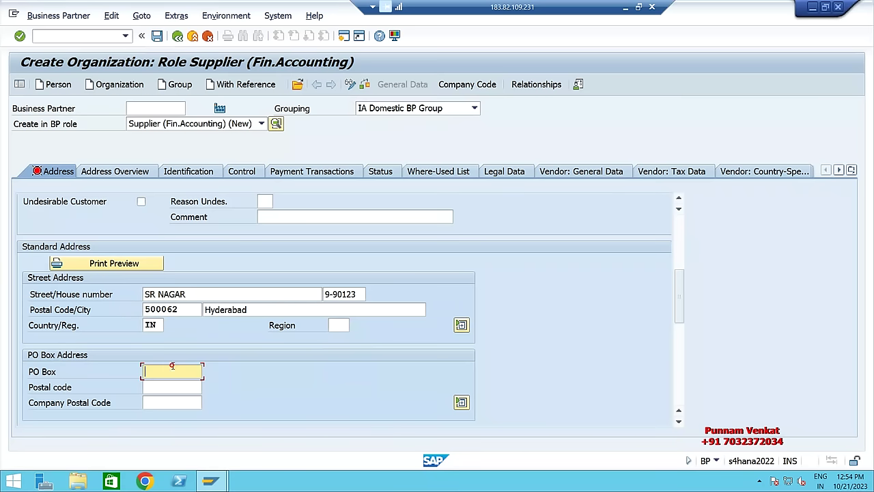
key(ctrl+v)
click(172, 385)
key(ctrl+v)
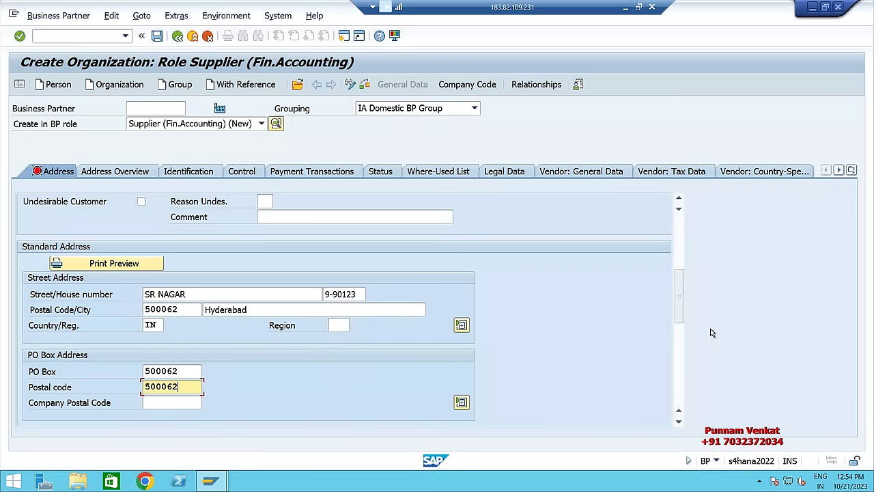
Set the organization's communication language to English.
drag(680, 294, 680, 312)
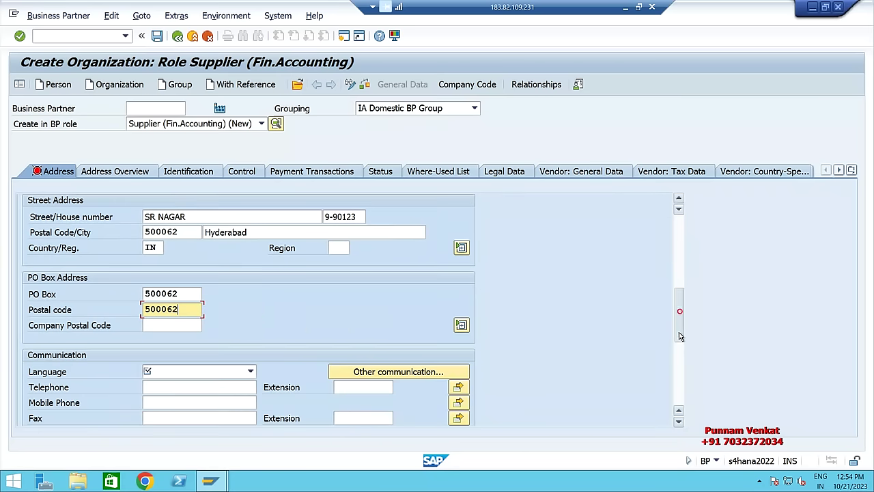
click(222, 372)
scroll(198, 423, down, 2)
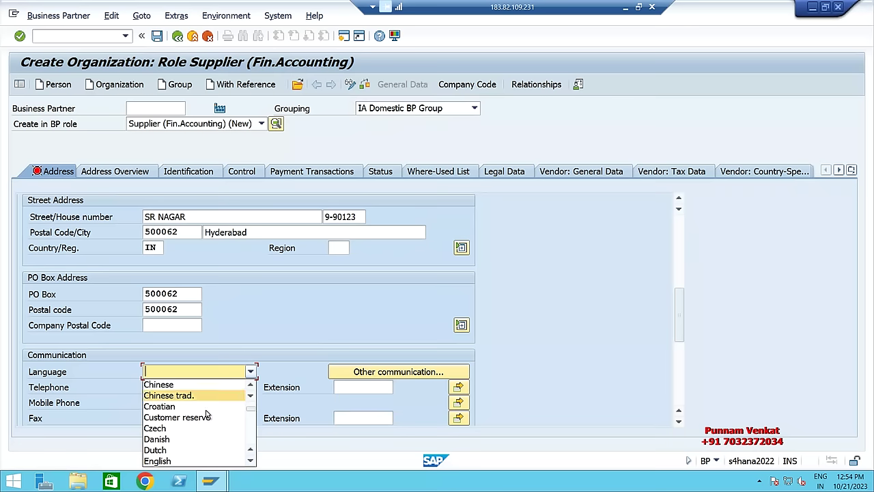
click(189, 459)
drag(680, 321, 680, 338)
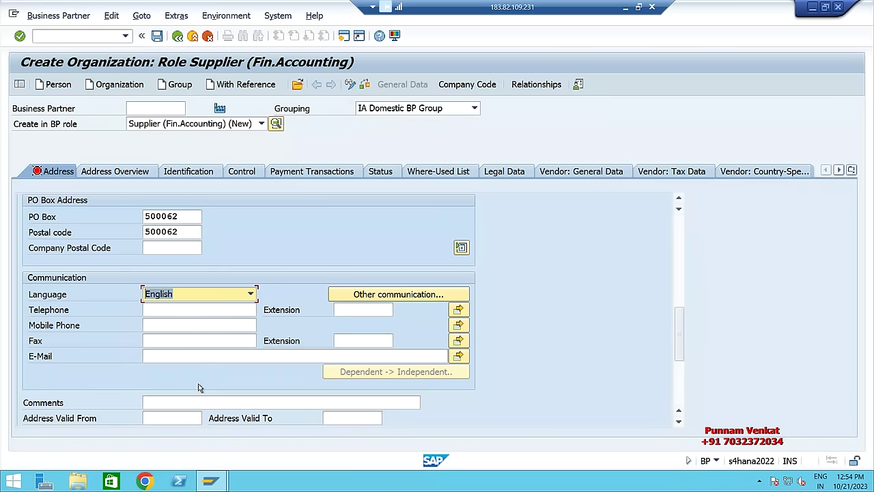
drag(680, 338, 678, 238)
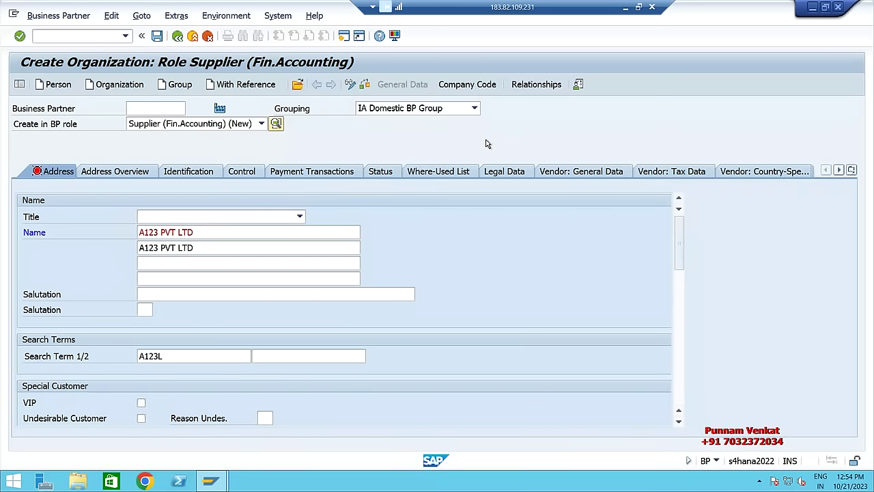
Open the supplier's company code data for company code IA10.
click(466, 85)
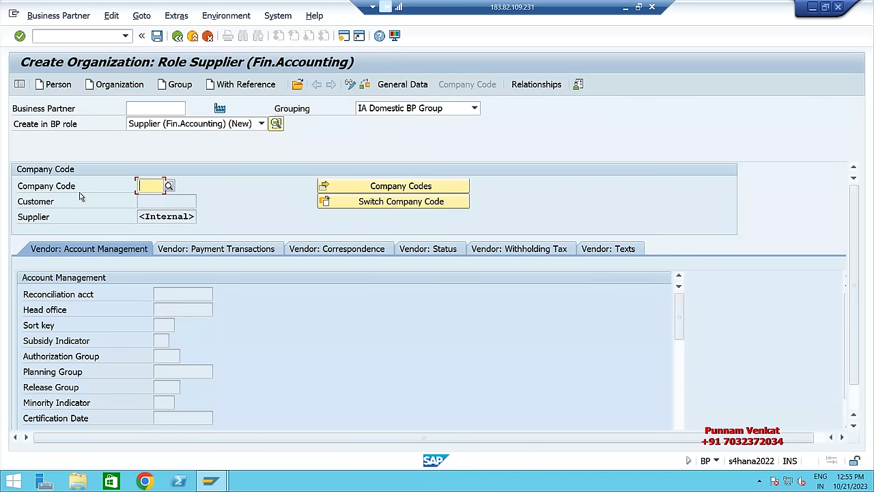
text(IA10)
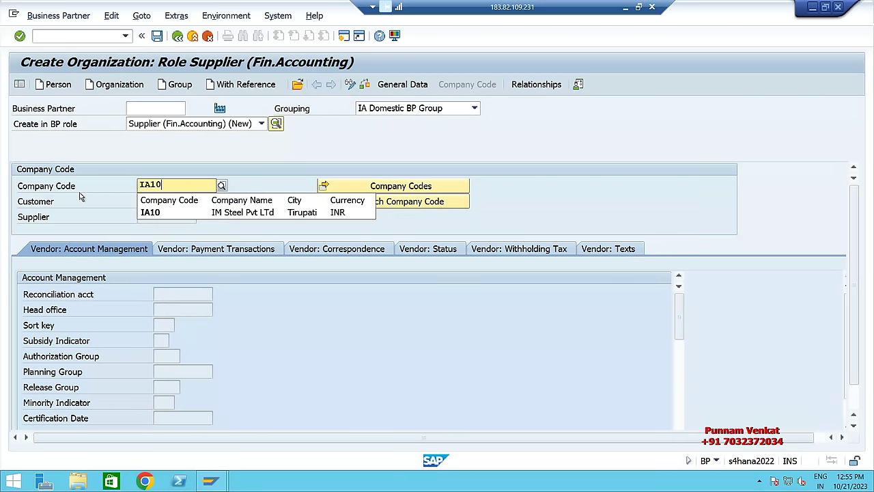
key(Return)
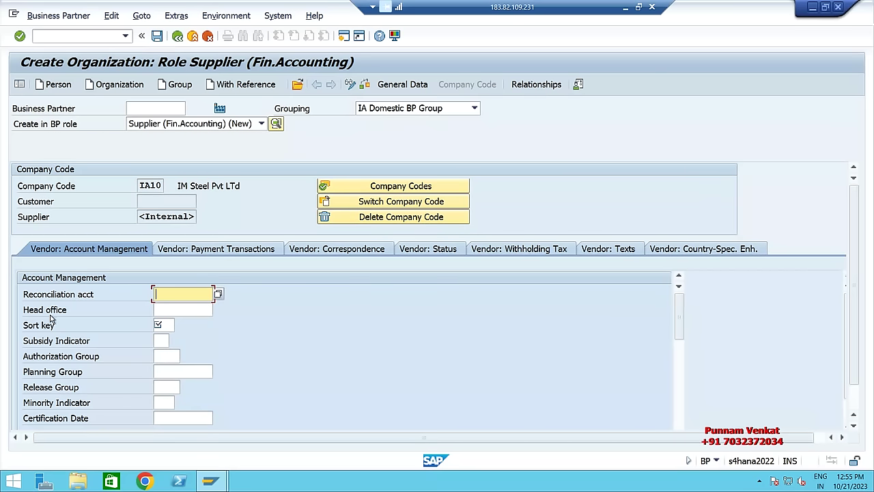
Assign reconciliation account 140000 (Domestic Vendors A/c) and sort key 012 (Vendor number) in the vendor's account management data.
click(217, 294)
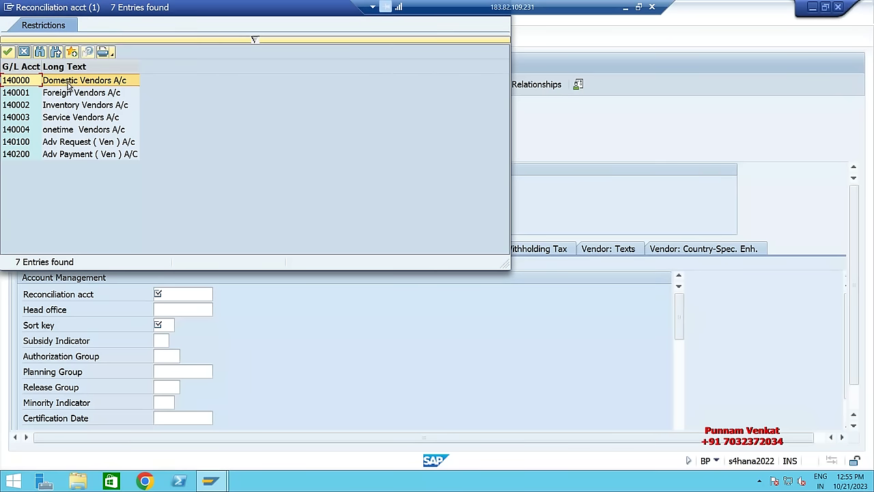
double_click(68, 81)
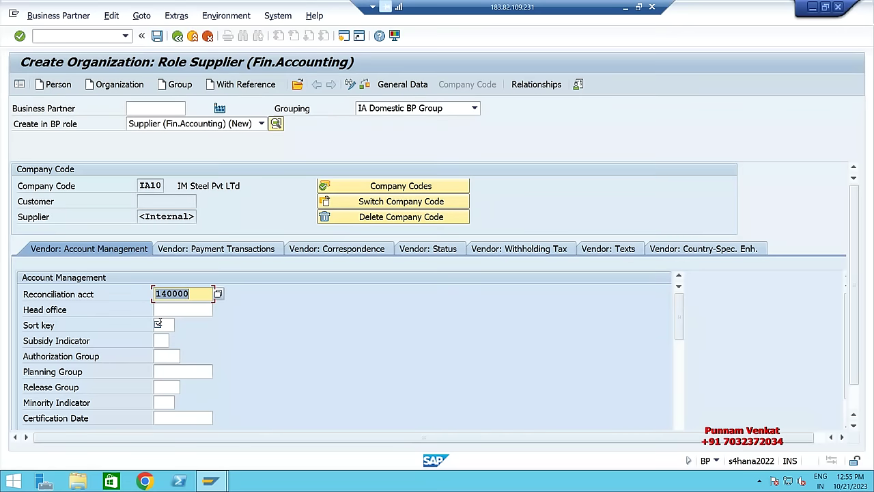
click(167, 325)
click(180, 326)
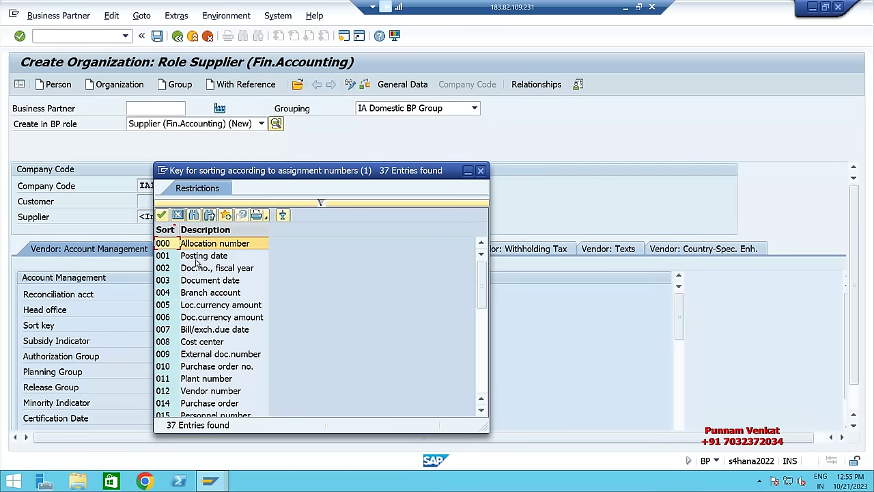
double_click(200, 394)
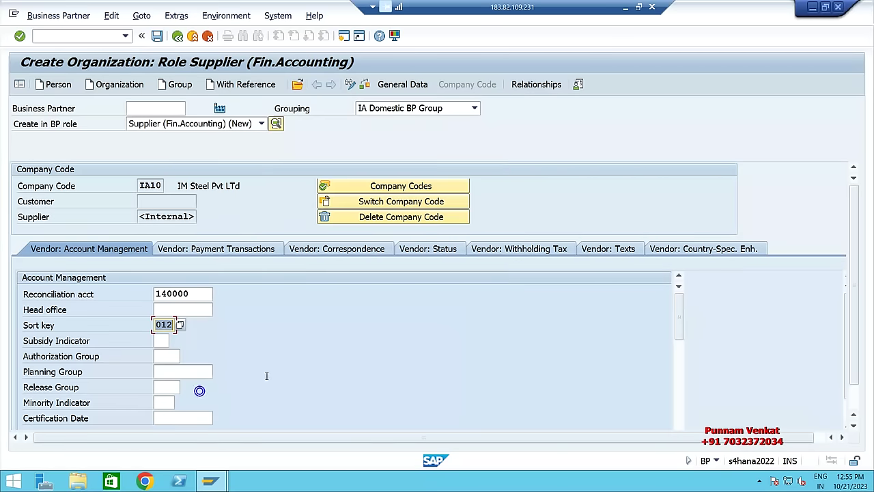
Open the vendor's payment transactions data, check the OBB8 step on the PowerPoint slide, and return to the SAP session.
click(228, 250)
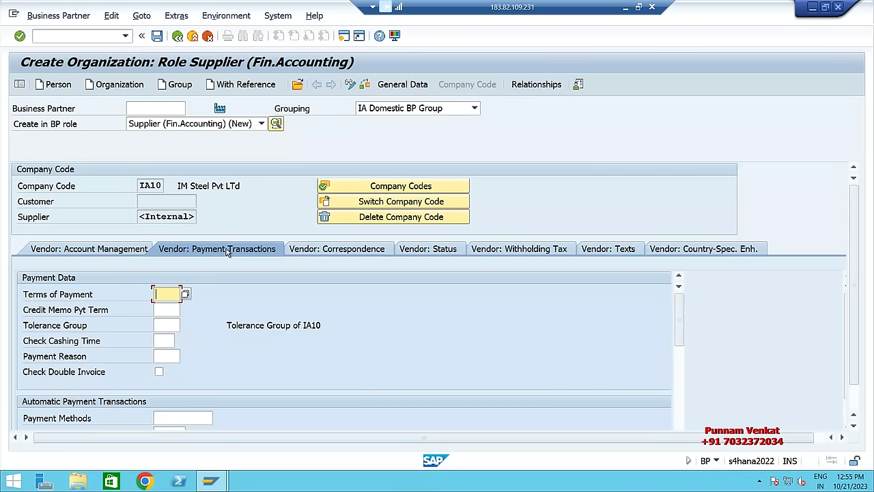
click(625, 6)
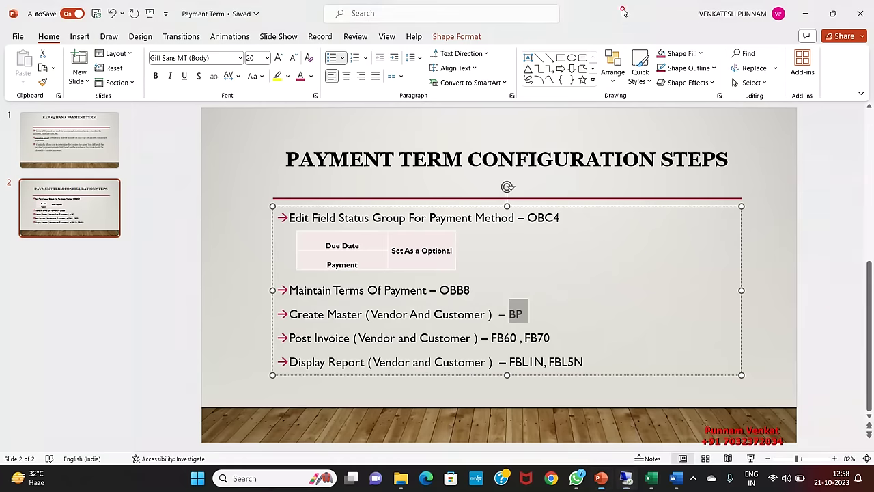
double_click(480, 290)
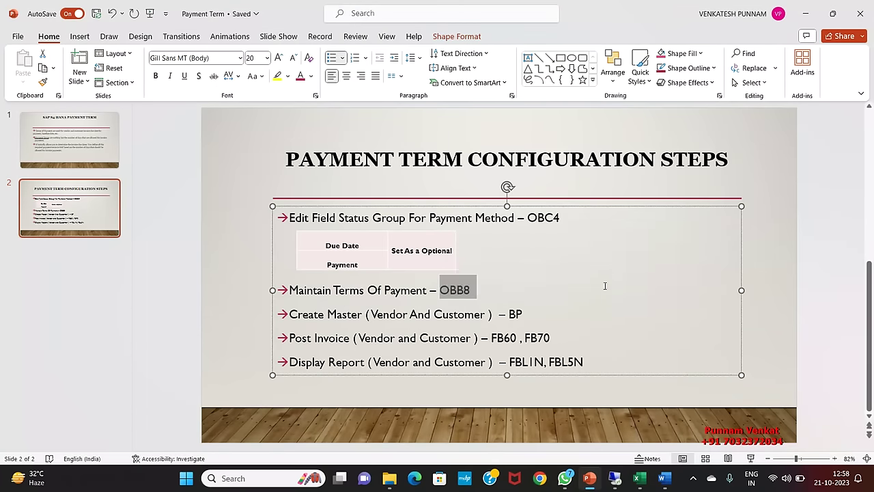
key(alt+Tab)
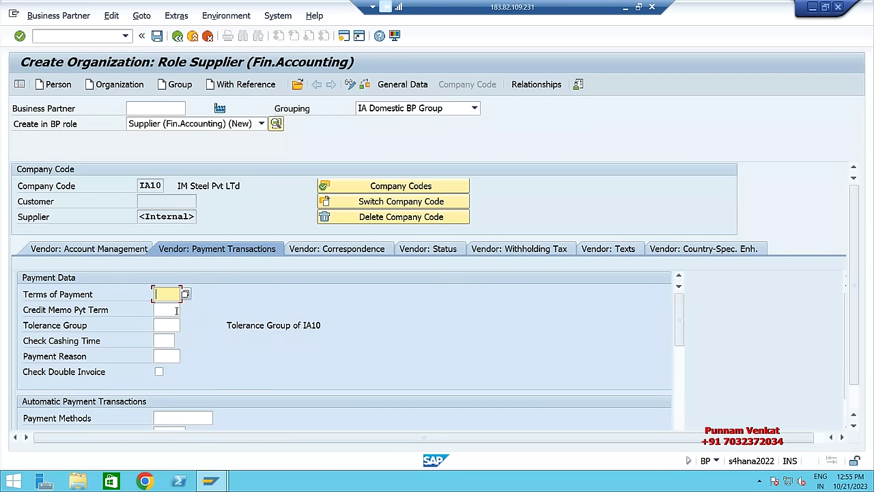
Set the vendor's terms of payment to AB10 and save the business partner.
text(A)
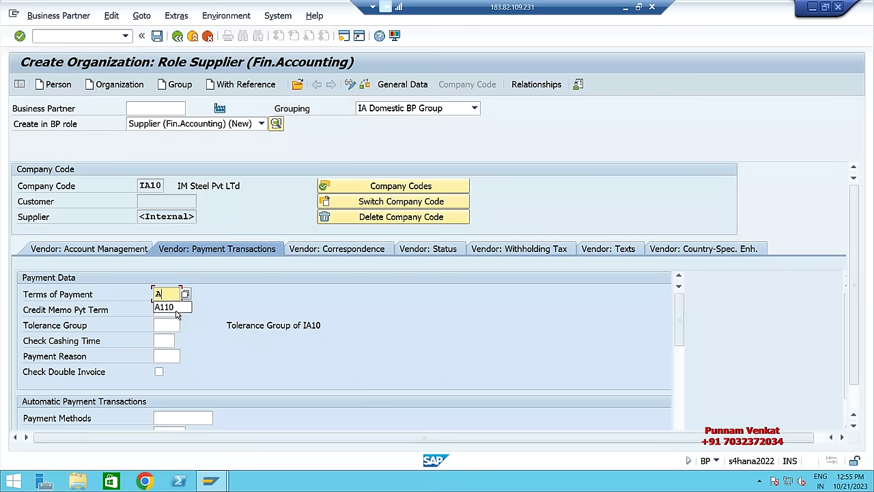
text(B)
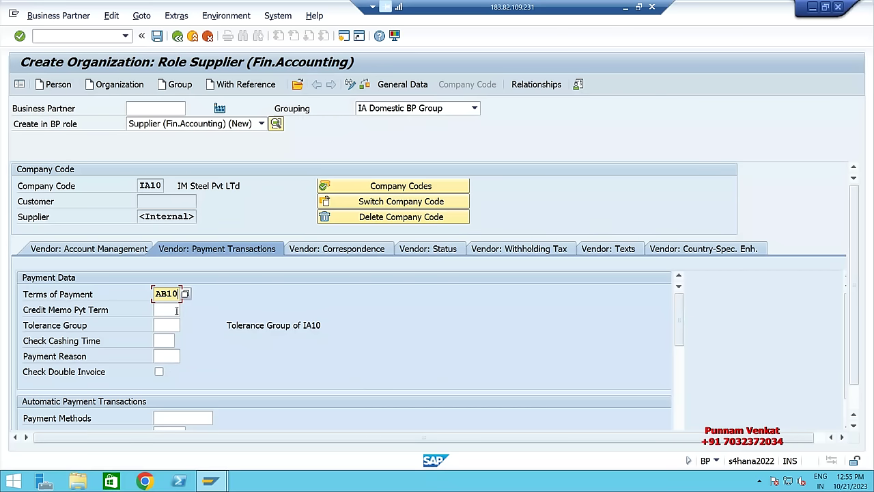
text(10)
key(Return)
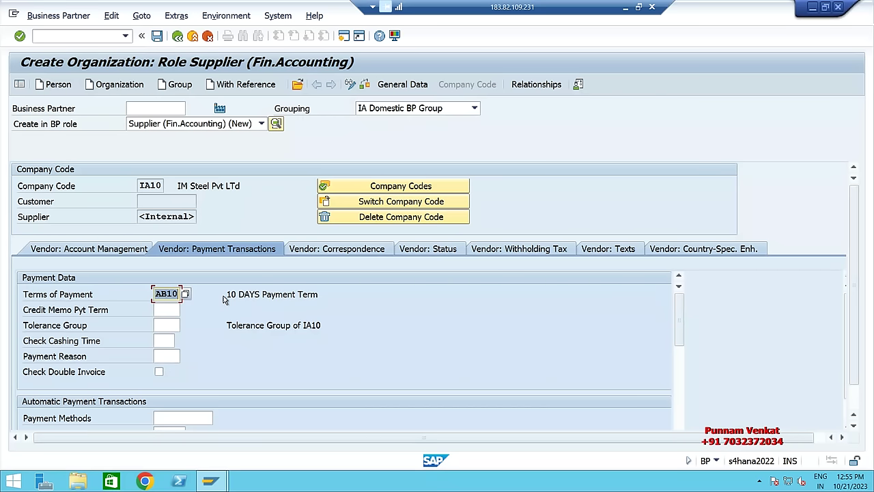
drag(225, 294, 394, 300)
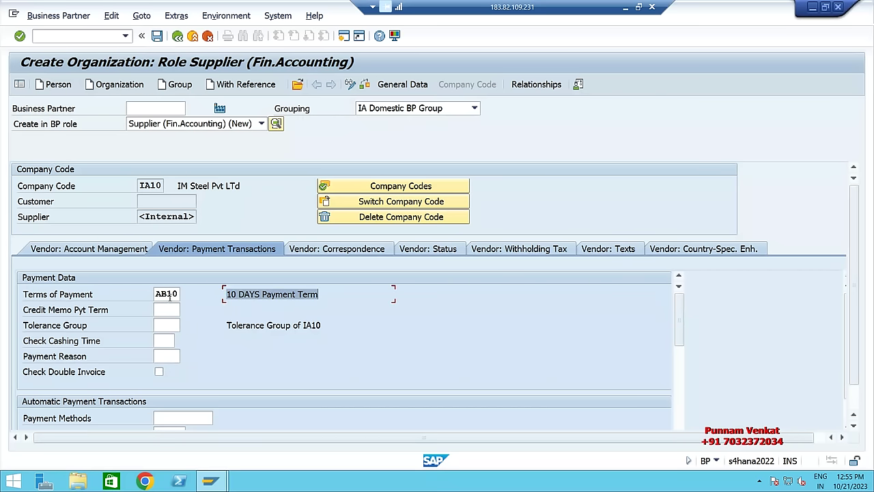
click(173, 294)
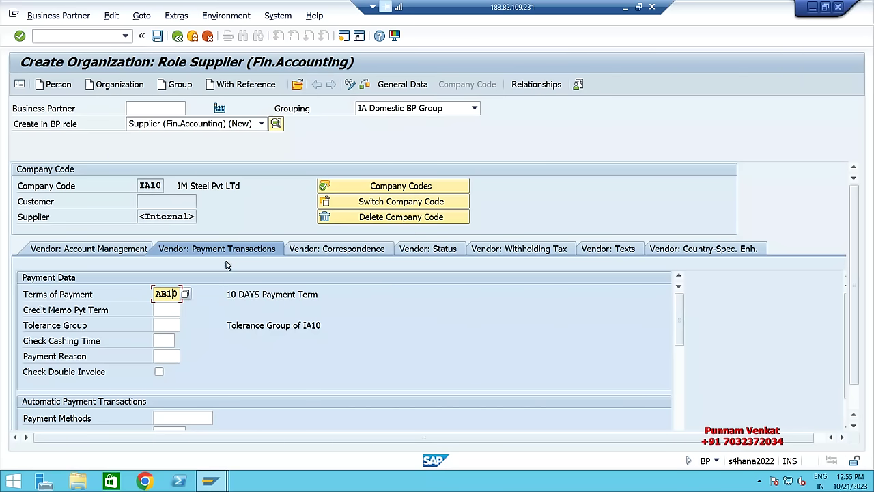
click(158, 37)
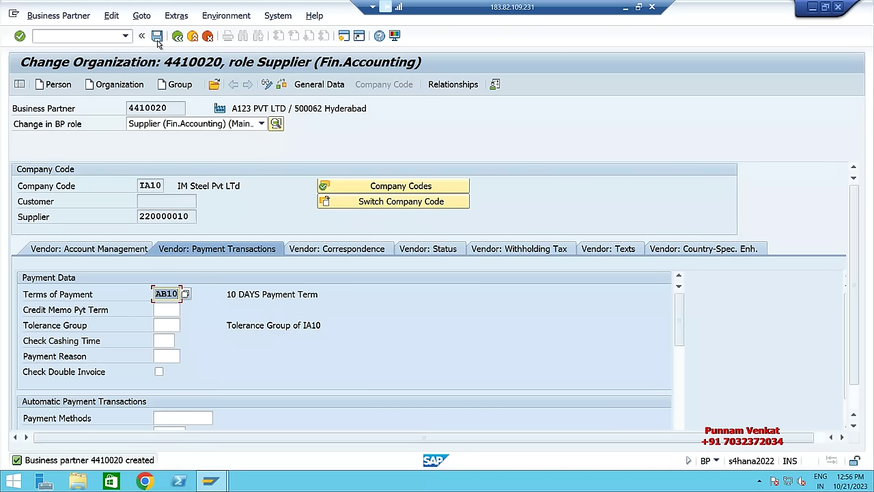
Leave business partner maintenance and return to the SAP Easy Access screen.
click(68, 37)
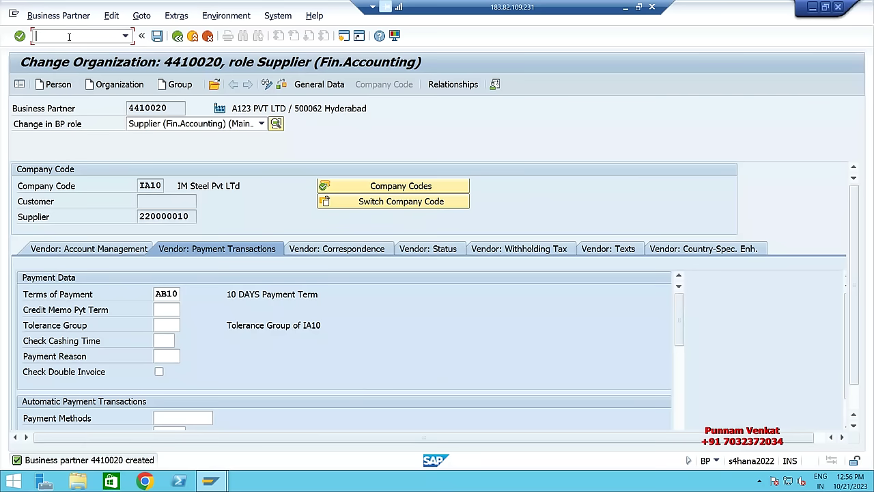
text(/N)
key(Return)
Switch to the PowerPoint slide to check the vendor invoice posting transaction FB60, and return to the SAP session.
click(622, 12)
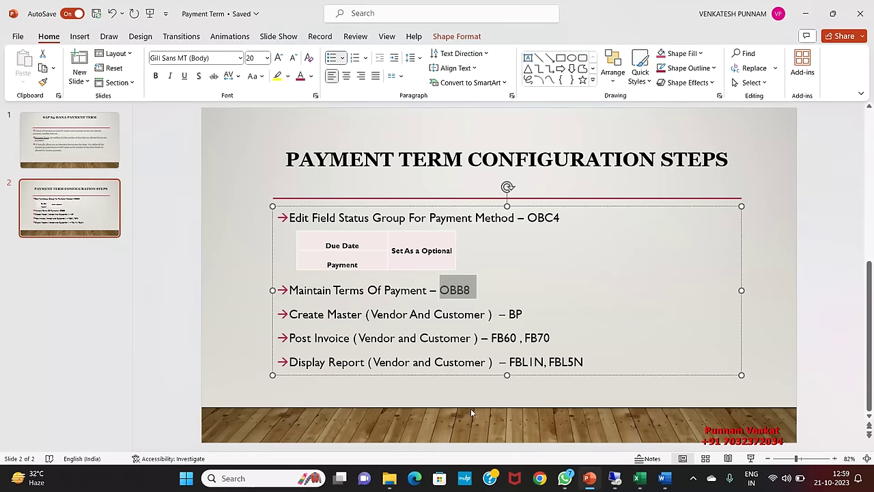
drag(491, 339, 517, 338)
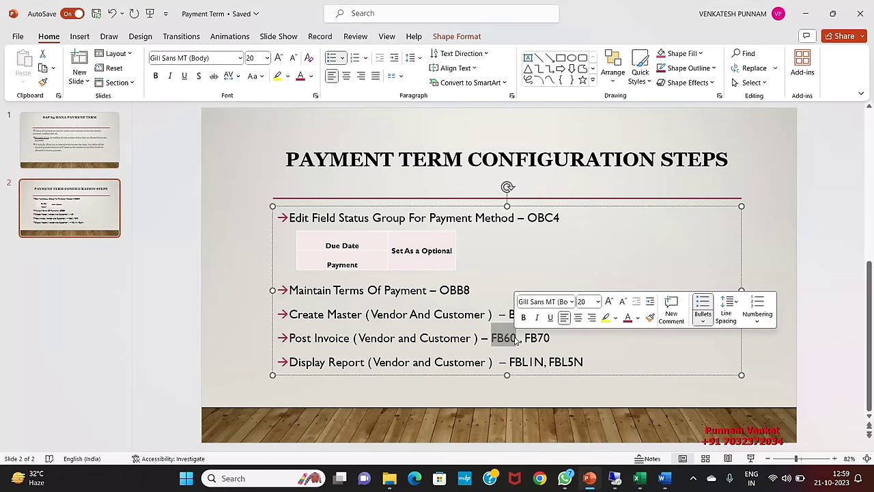
mouse_move(614, 478)
click(600, 423)
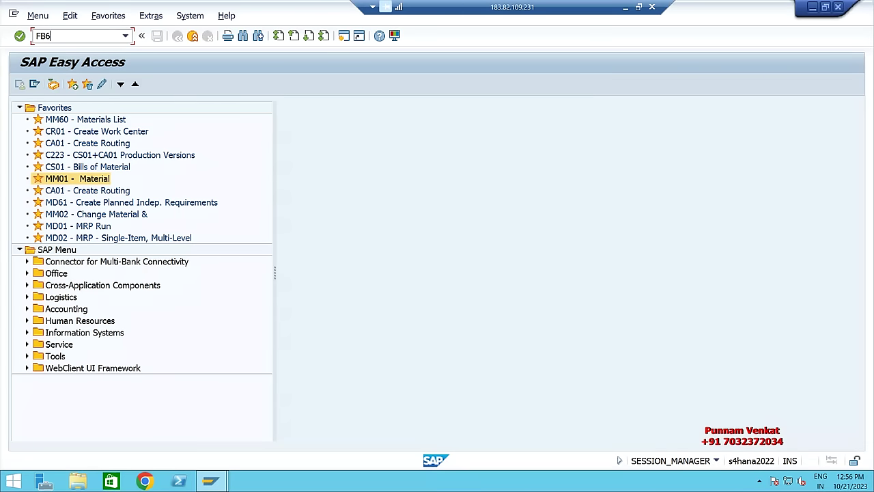
Open vendor invoice entry with transaction FB60 and choose supplier A123 PVT LTD of company code IA10 as the vendor.
key(Return)
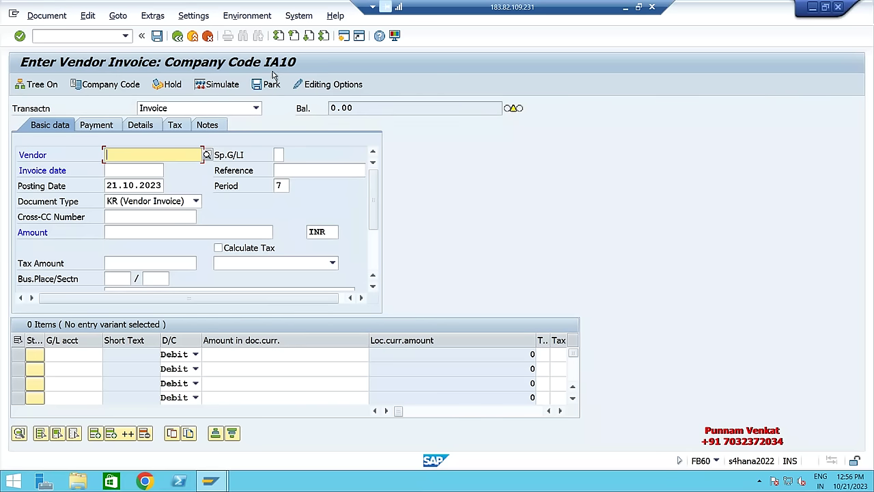
click(206, 155)
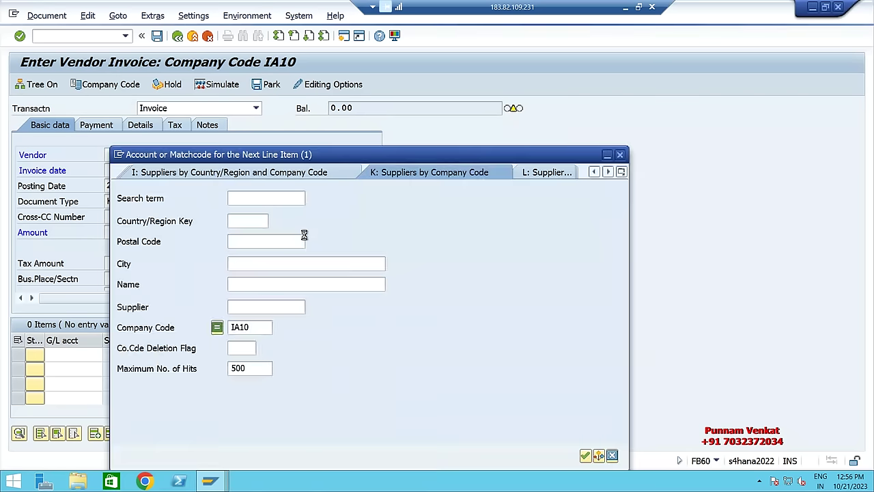
click(263, 307)
key(Return)
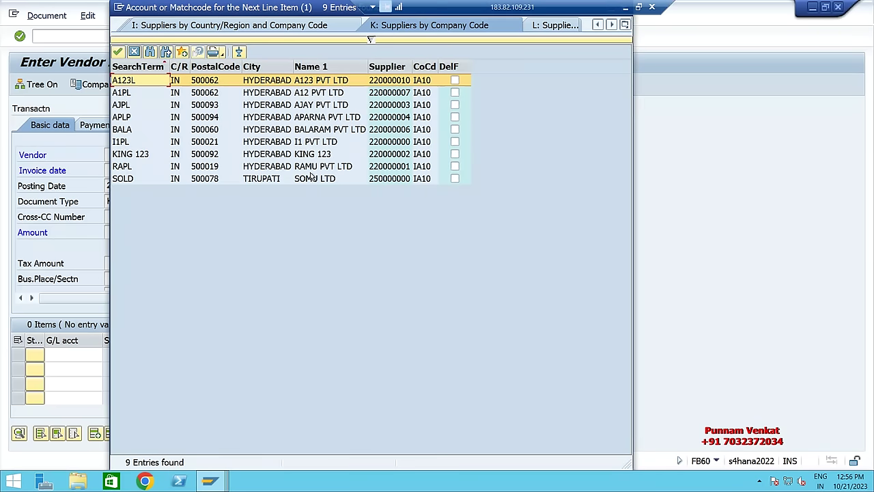
double_click(306, 80)
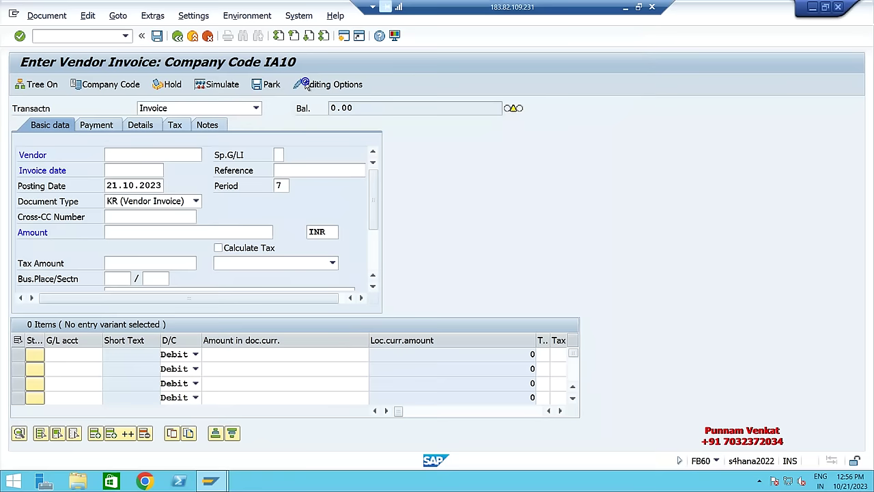
Set both the invoice date and the posting date to 20.10.2023.
click(126, 172)
click(167, 170)
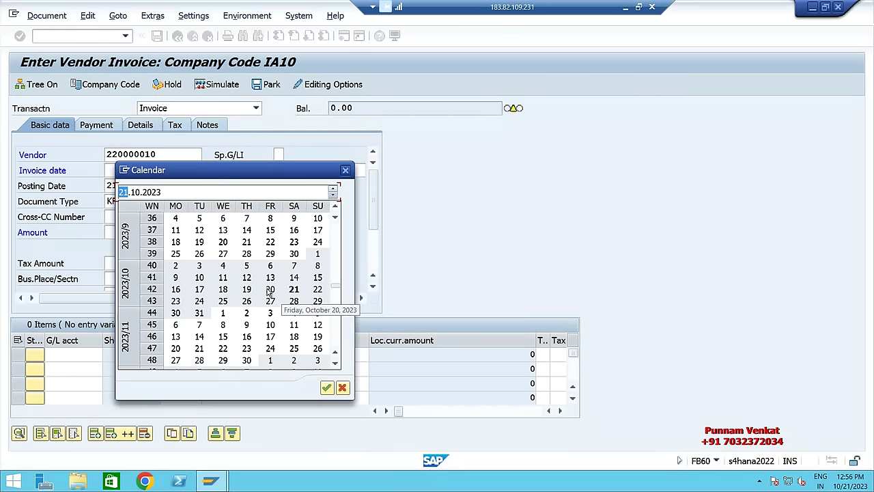
double_click(270, 289)
scroll(183, 240, up, 1)
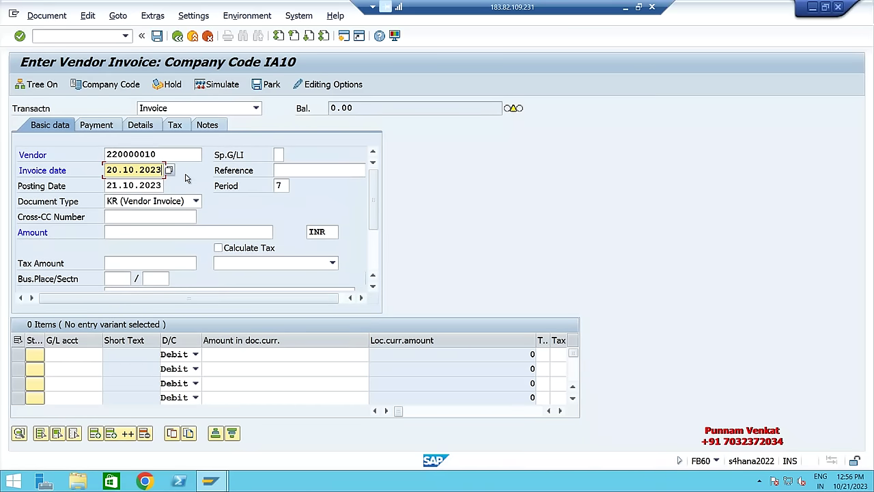
key(Tab)
text(20.10.2023)
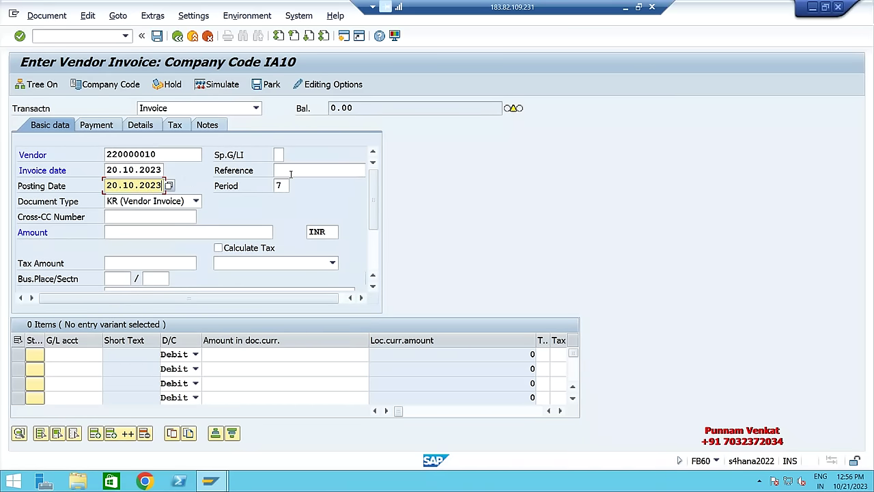
Enter Testing as the invoice reference and set the text to "Being Vendor Invoice posting".
click(292, 172)
click(297, 187)
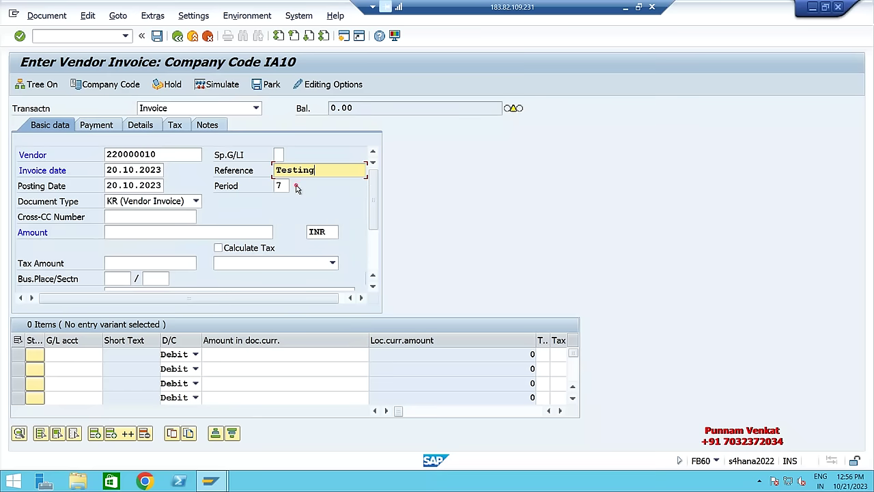
scroll(263, 256, down, 3)
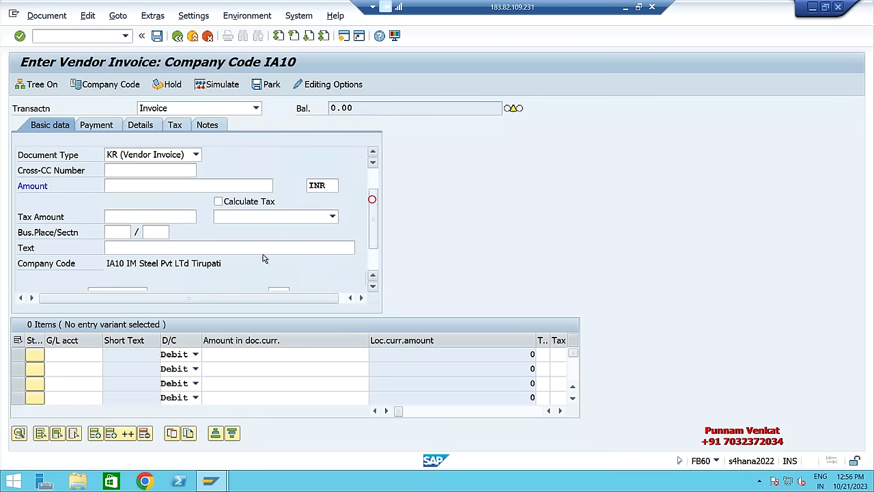
click(200, 248)
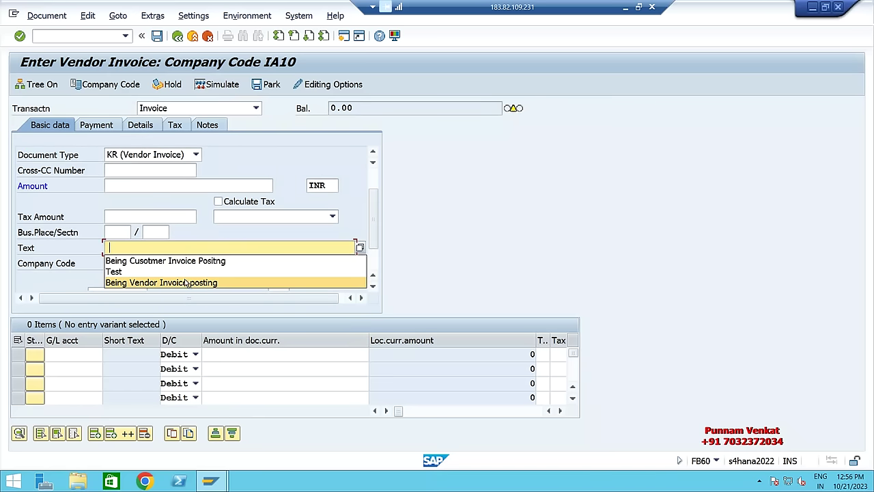
click(185, 282)
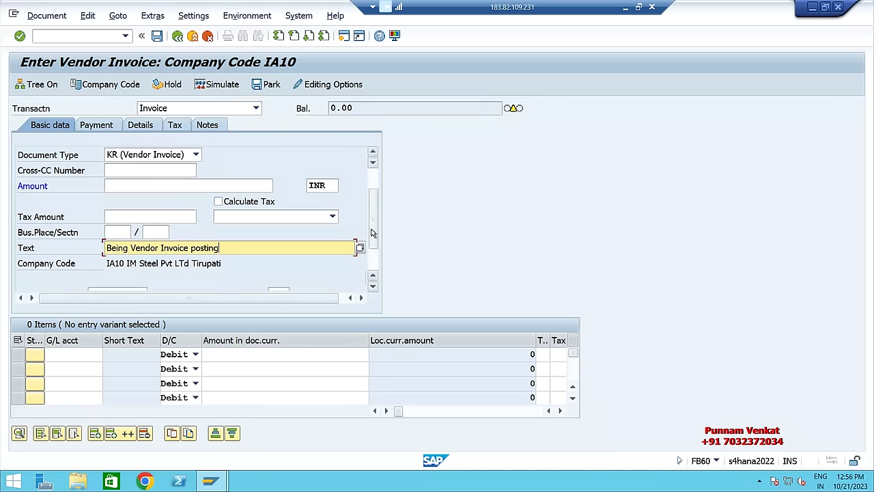
Fill the first line item with G/L account 440000 (Commission paid A/c) and a debit amount of 100000.
click(73, 354)
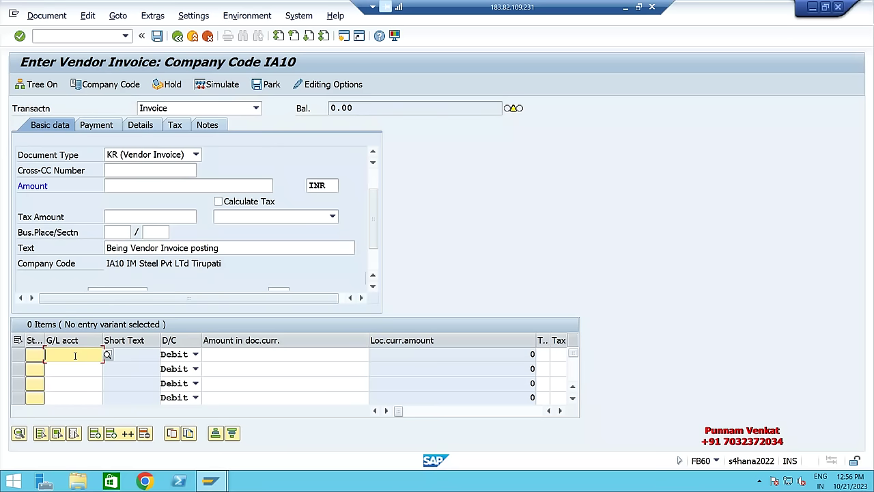
text(44)
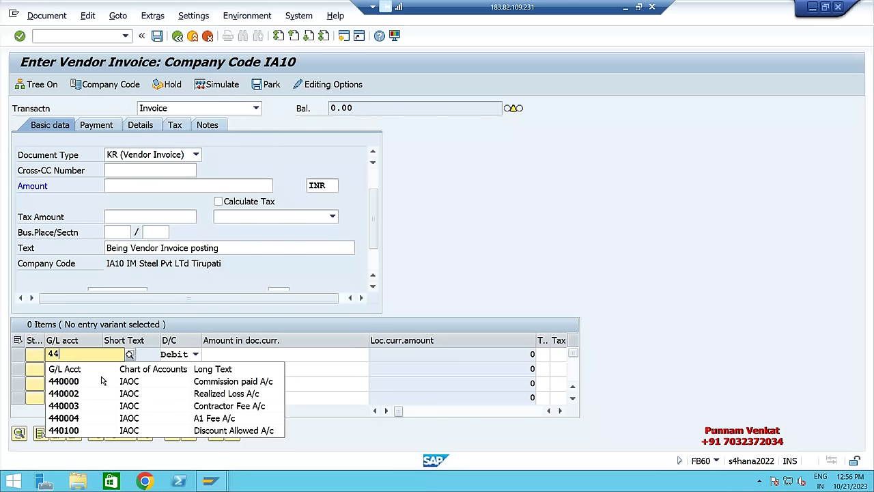
click(105, 383)
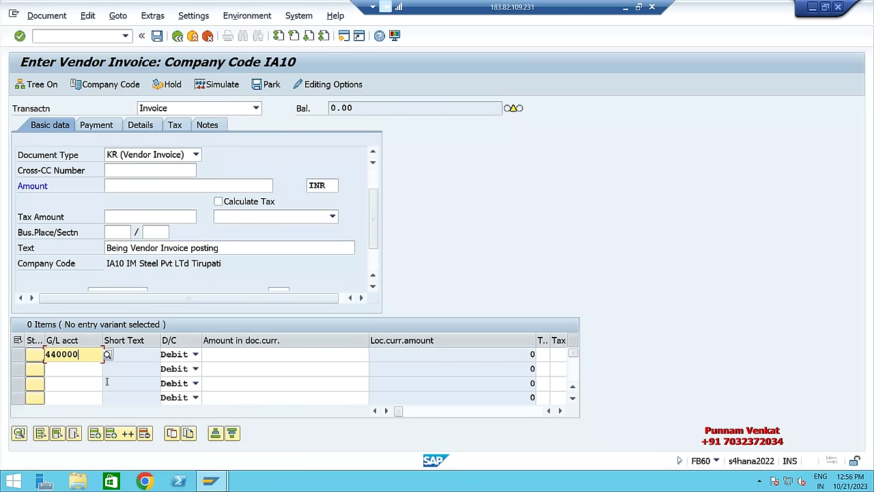
key(Tab)
key(Tab)
key(Tab)
text(100000)
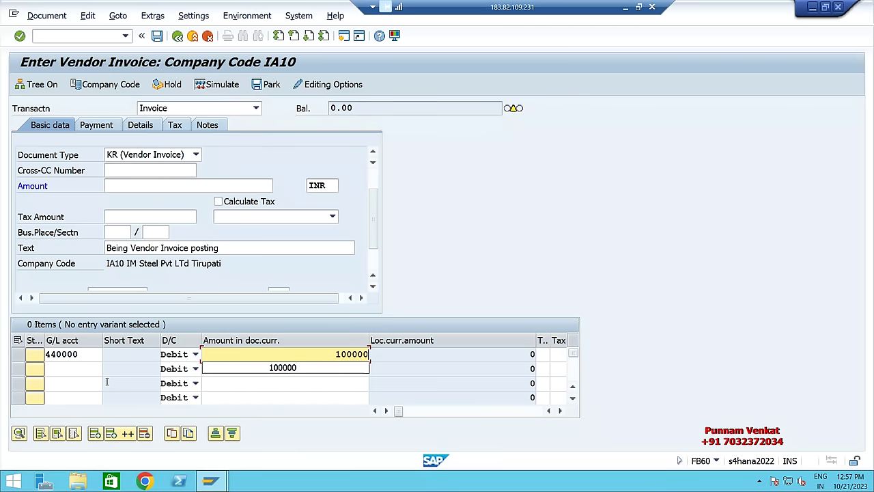
Assign cost center IAFC to the 440000 line item and validate the entry.
key(Tab)
key(Tab)
key(Tab)
key(Tab)
key(Tab)
key(Tab)
key(Tab)
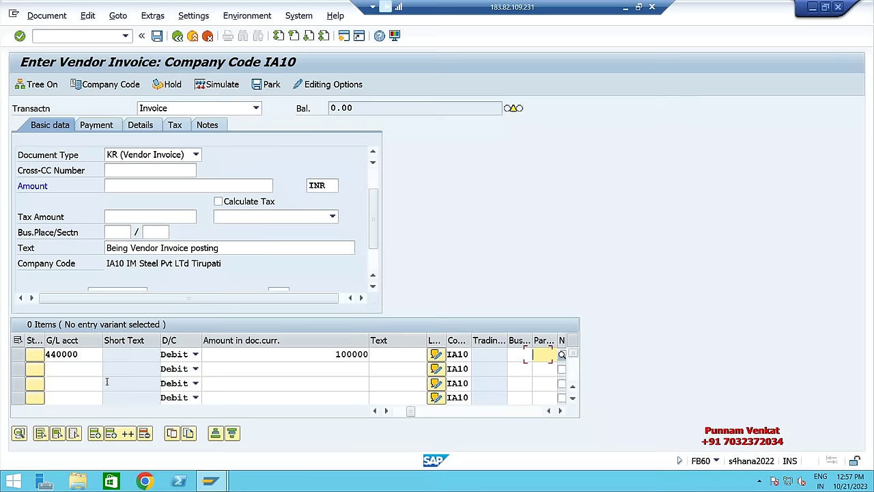
key(Tab)
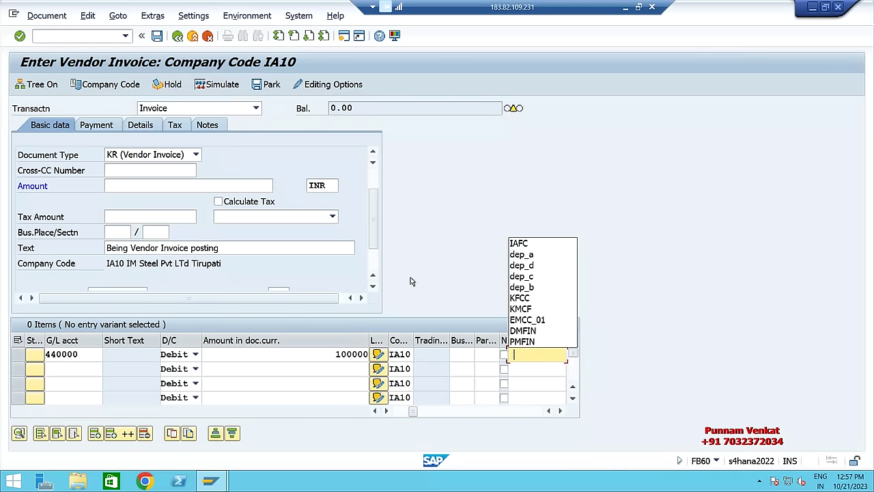
click(520, 244)
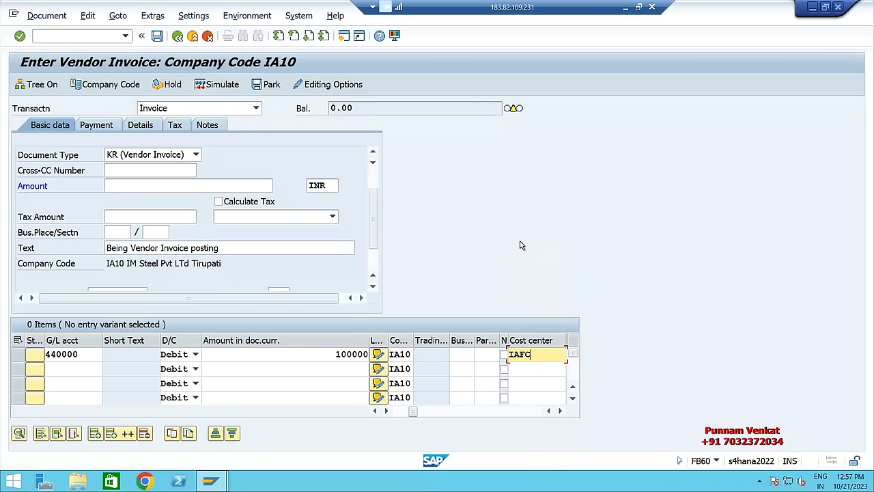
key(Return)
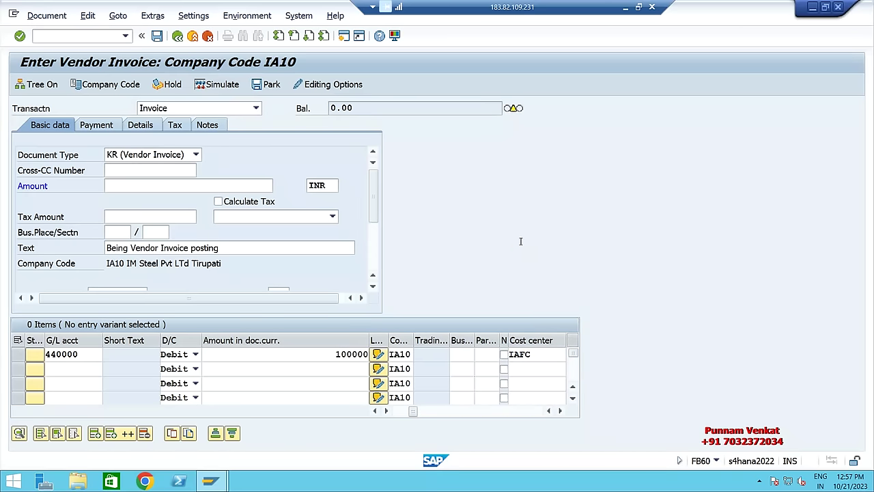
Copy the balance of 100,000 into the invoice's header amount and validate the entry.
double_click(375, 109)
key(ctrl+c)
click(228, 219)
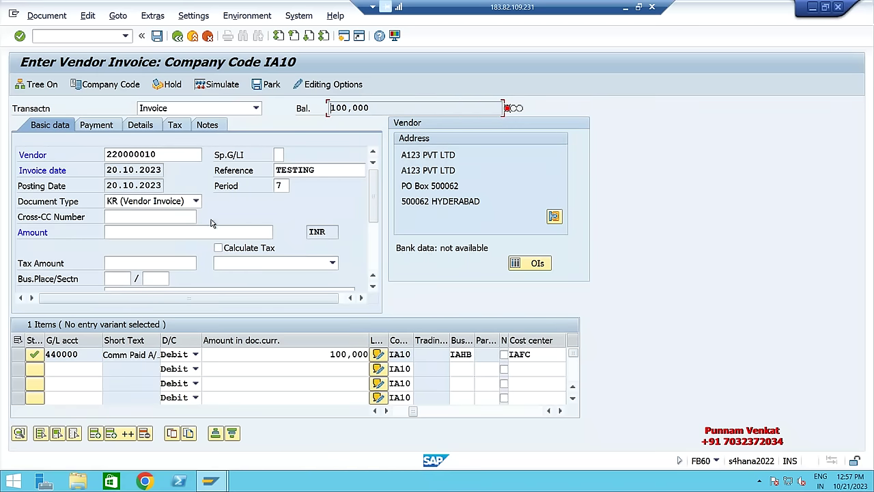
click(170, 232)
key(ctrl+v)
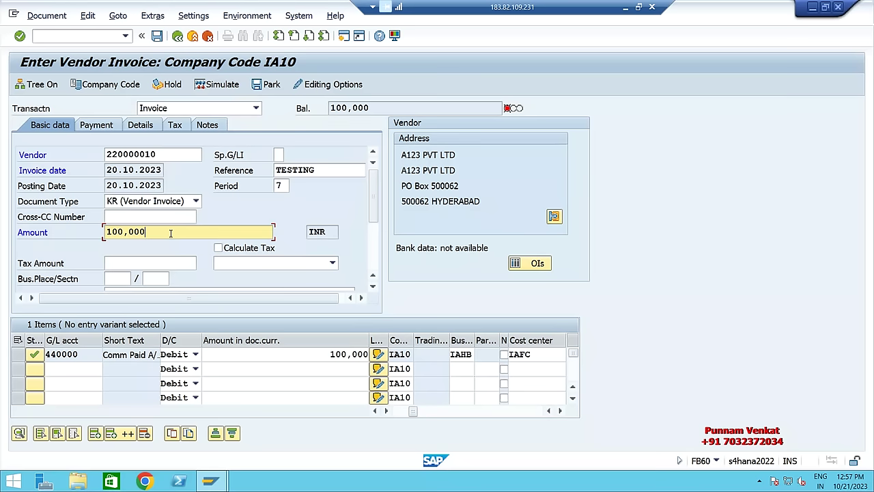
key(Return)
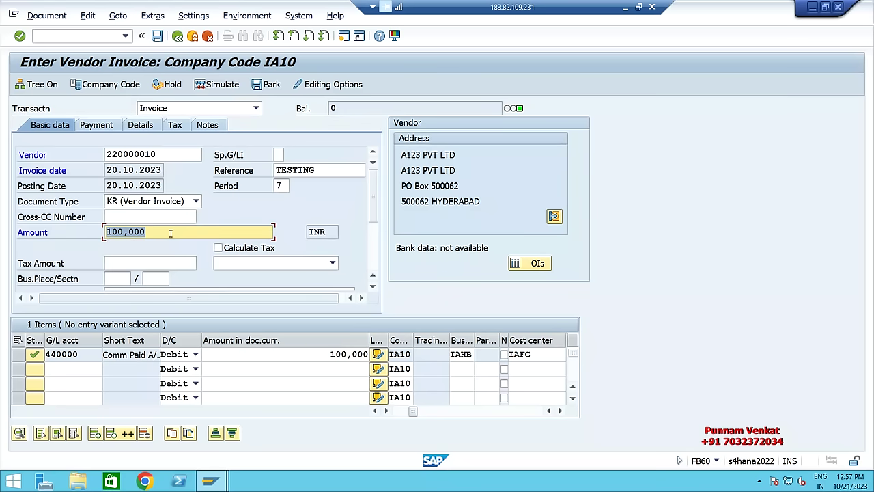
Simulate the vendor invoice and post it.
click(220, 87)
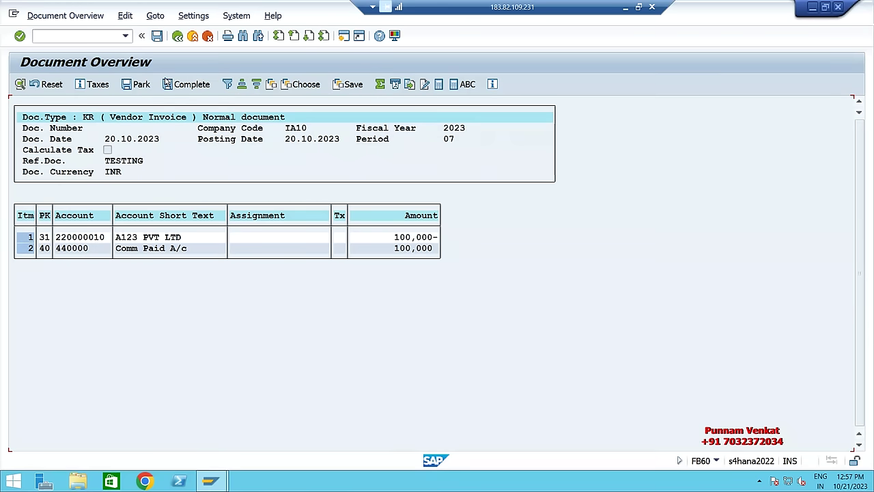
click(157, 38)
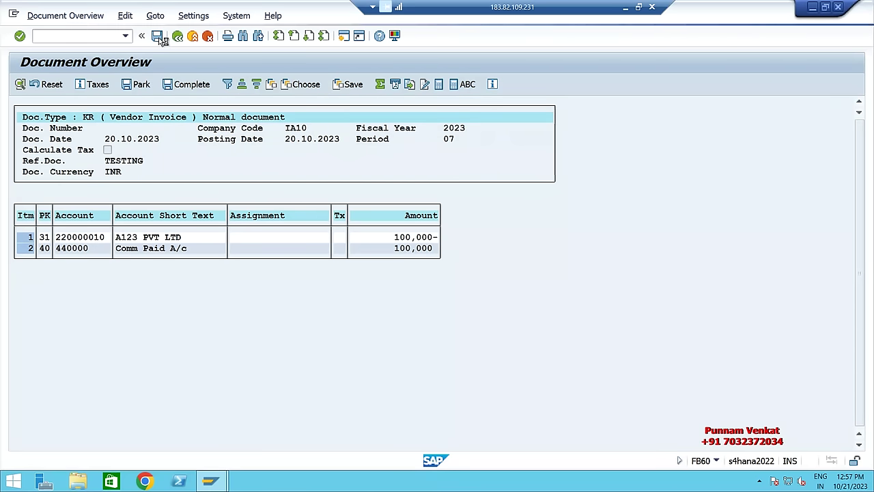
Display the posted invoice document, and return to the SAP Easy Access screen.
click(42, 16)
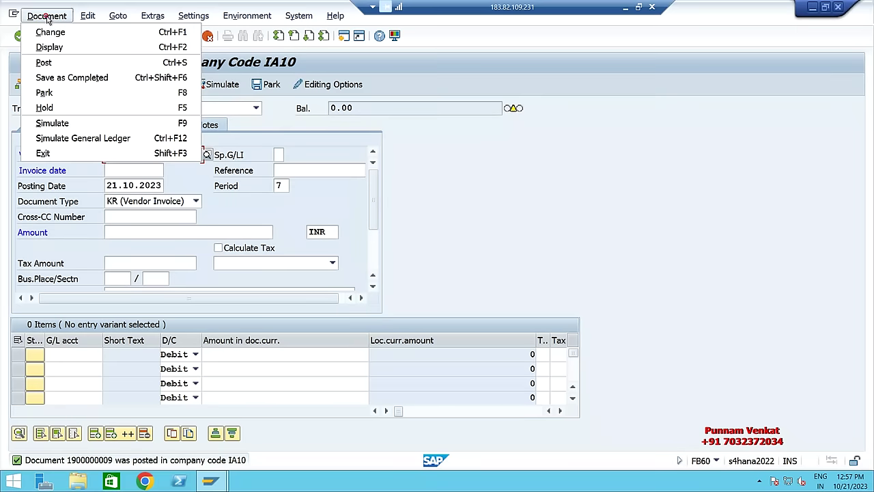
click(57, 46)
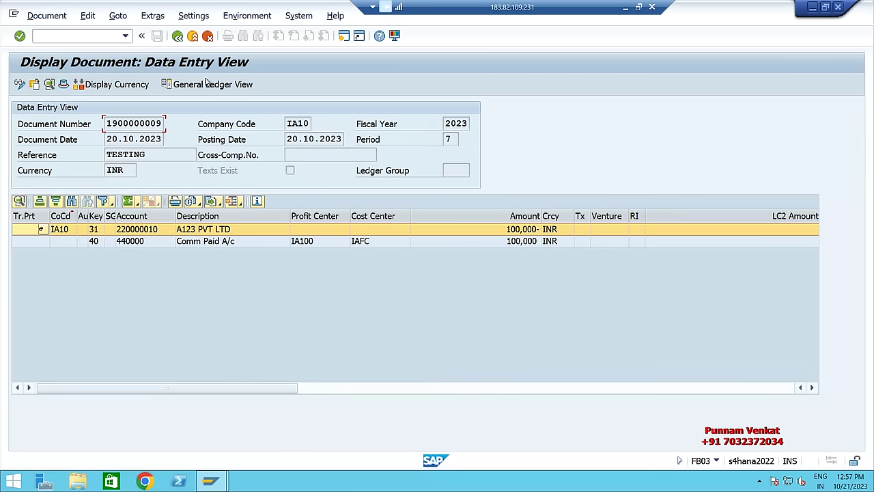
click(103, 39)
text(/N)
key(Return)
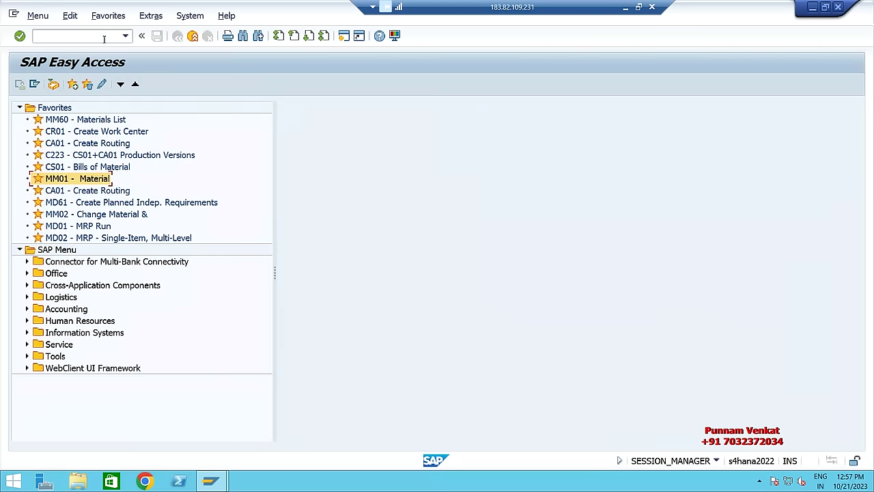
Switch to the PowerPoint slide to check the vendor report transaction FBL1N, and return to the SAP session.
click(625, 7)
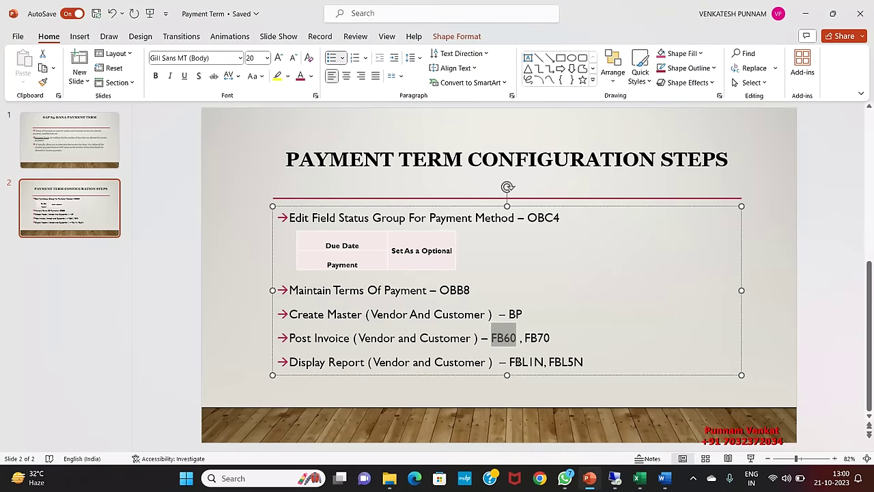
drag(509, 361, 544, 362)
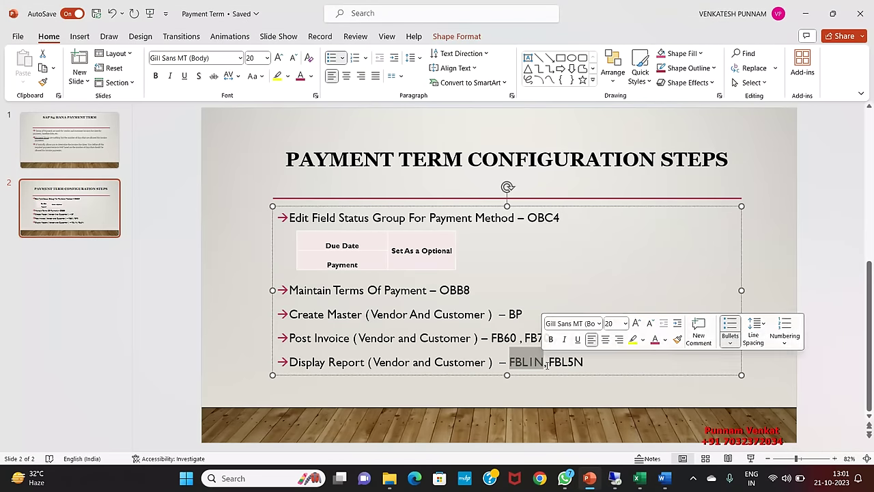
key(alt+Tab)
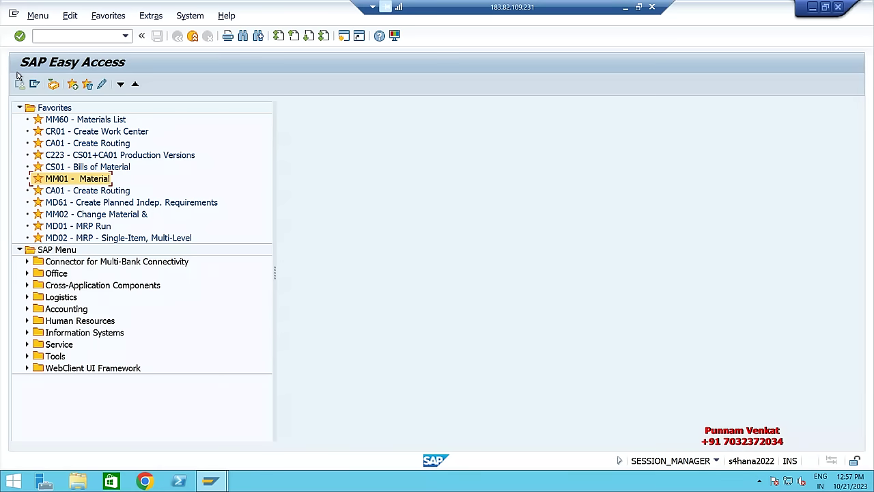
Run the vendor line item report FBL1N for all items of supplier A123 PVT LTD in company code IA10.
text(FBL1N)
key(Return)
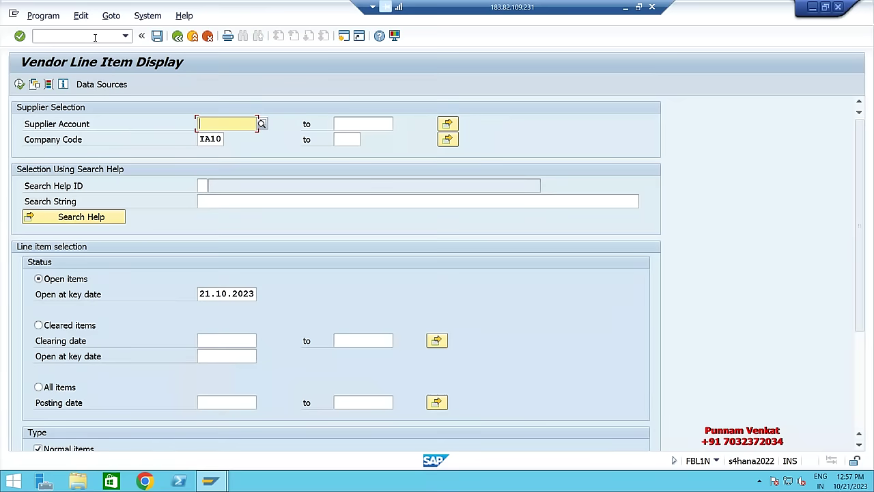
click(262, 124)
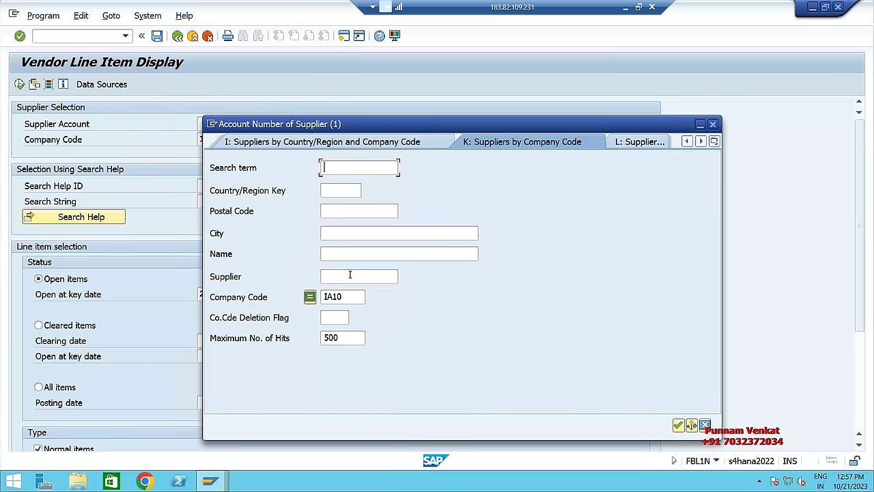
click(349, 275)
key(Return)
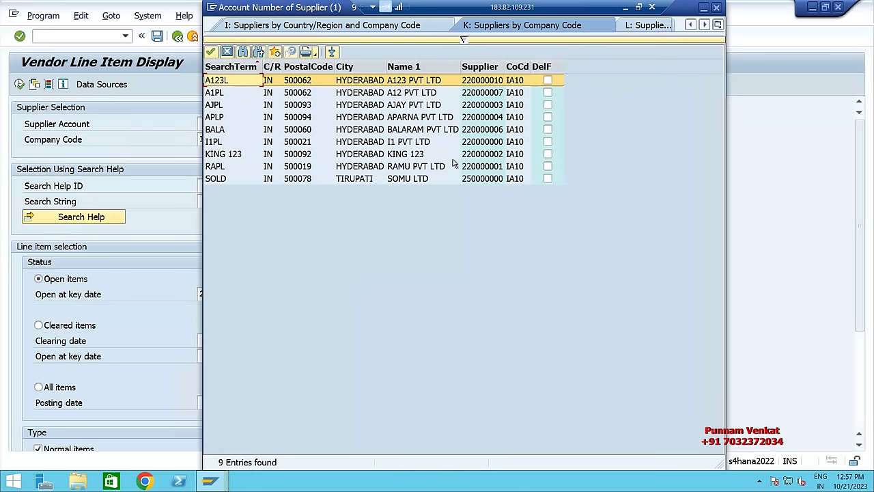
double_click(401, 81)
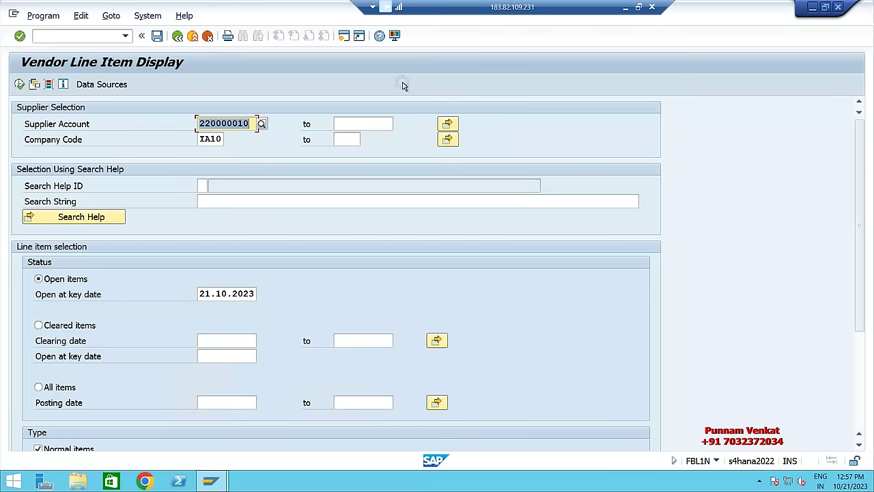
click(52, 389)
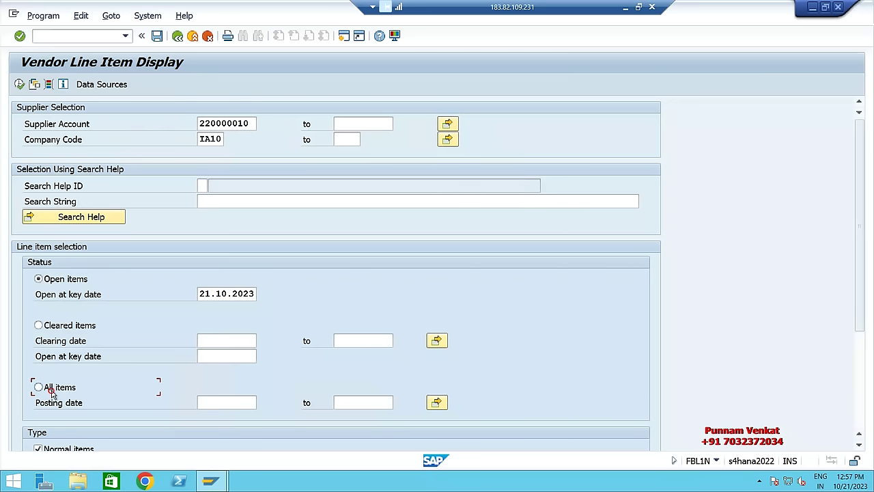
click(19, 85)
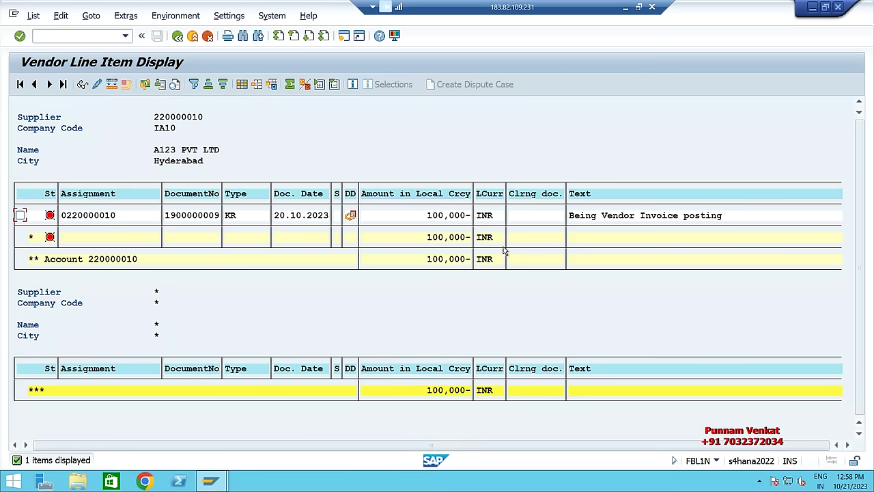
Open the report's layout settings and add the hidden field Net Due Date to the displayed columns.
click(241, 87)
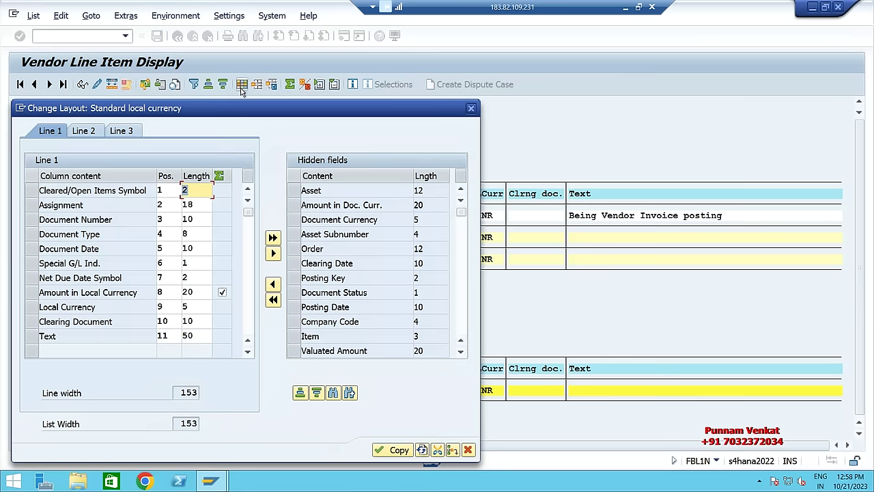
click(460, 353)
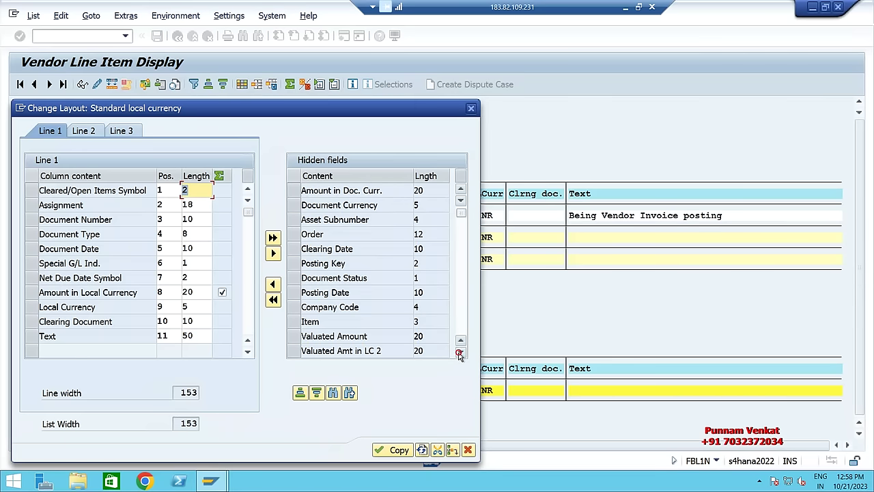
click(460, 353)
click(460, 353)
click(460, 353)
click(460, 353)
click(460, 353)
click(460, 353)
click(460, 353)
click(460, 353)
click(460, 353)
click(460, 353)
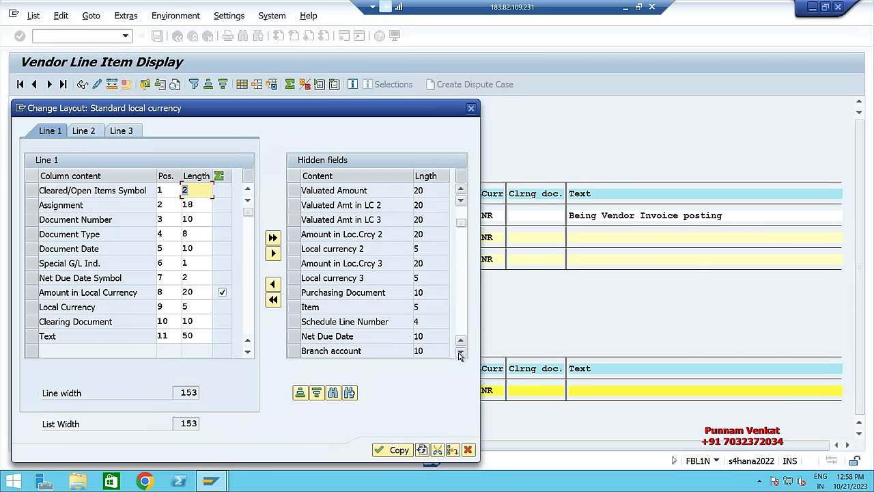
click(461, 353)
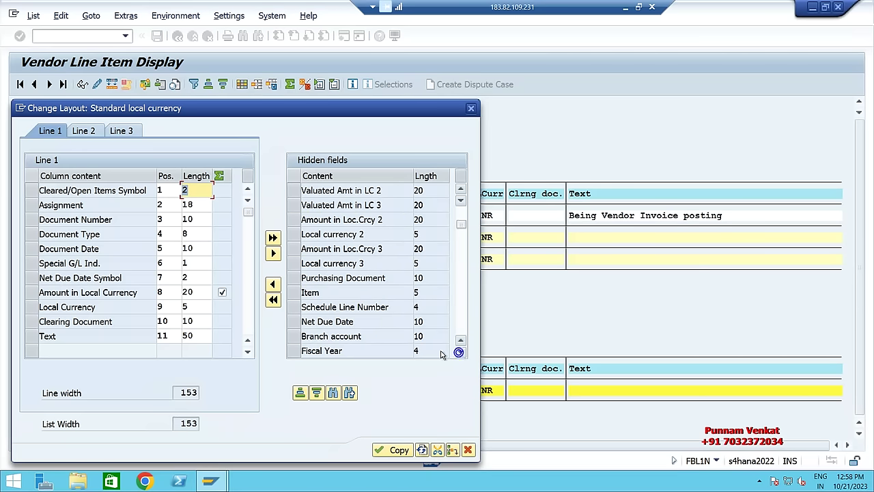
click(298, 326)
click(273, 284)
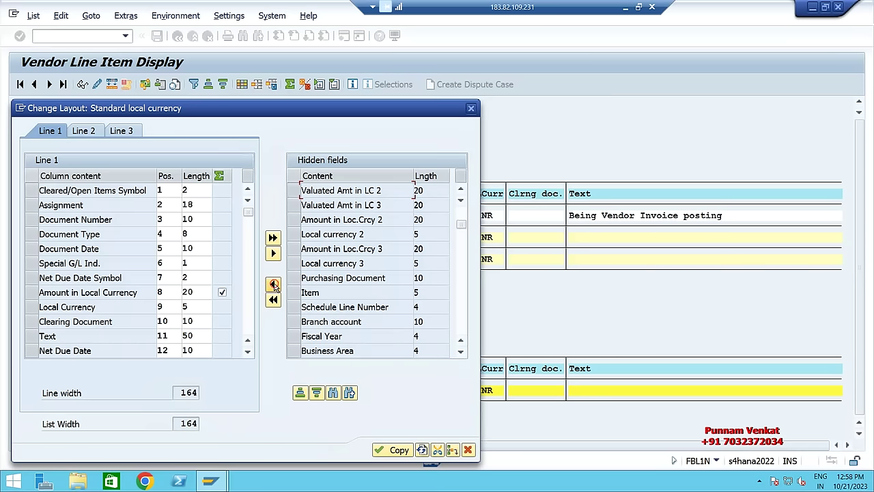
Add the hidden field Days 1 to the displayed columns and apply the changed layout.
click(460, 353)
click(460, 353)
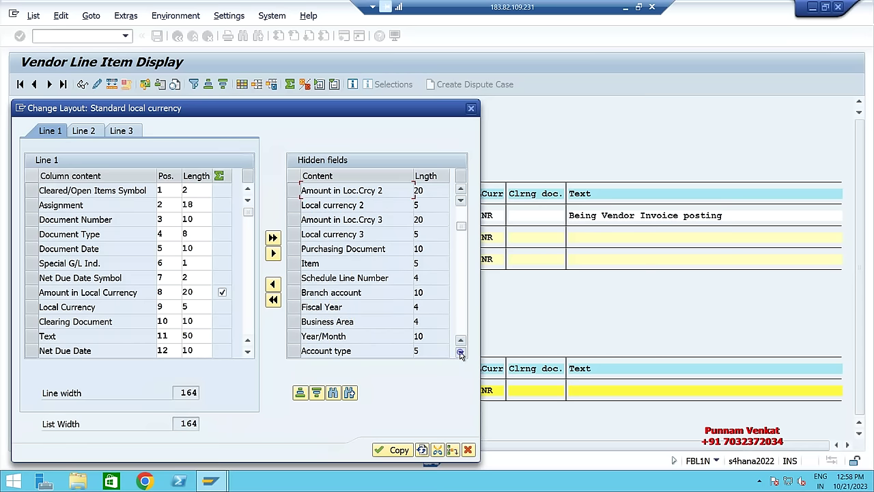
click(460, 353)
click(460, 353)
click(461, 353)
click(460, 353)
click(460, 353)
click(460, 353)
click(460, 353)
click(460, 353)
click(460, 353)
click(460, 353)
click(461, 353)
click(460, 353)
click(460, 353)
click(460, 353)
click(460, 353)
click(460, 353)
click(460, 353)
click(460, 353)
click(460, 353)
scroll(332, 335, down, 1)
scroll(331, 334, down, 3)
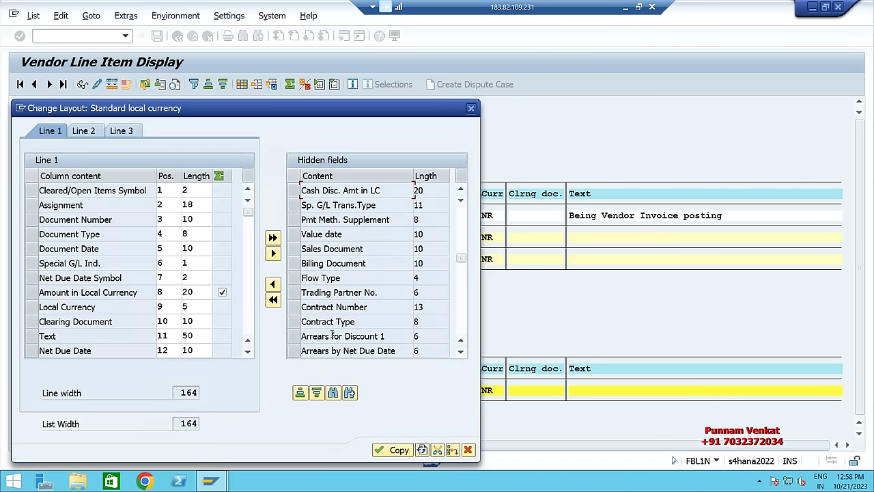
scroll(332, 334, down, 2)
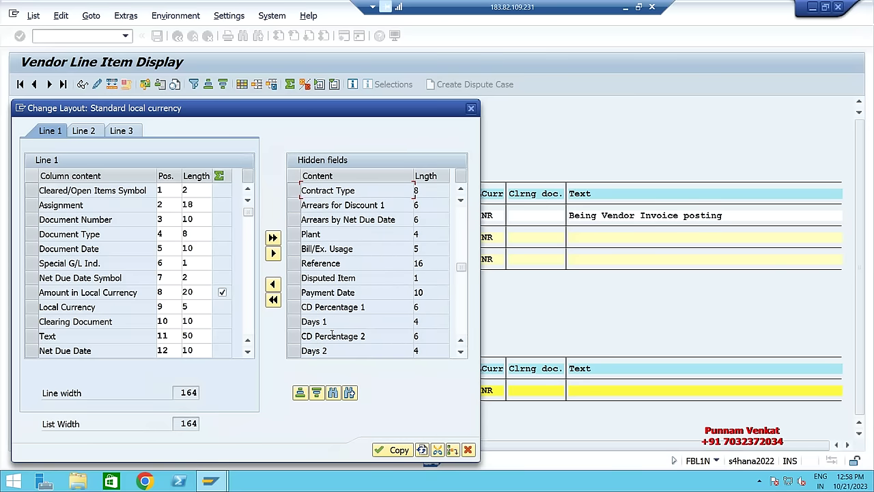
click(294, 277)
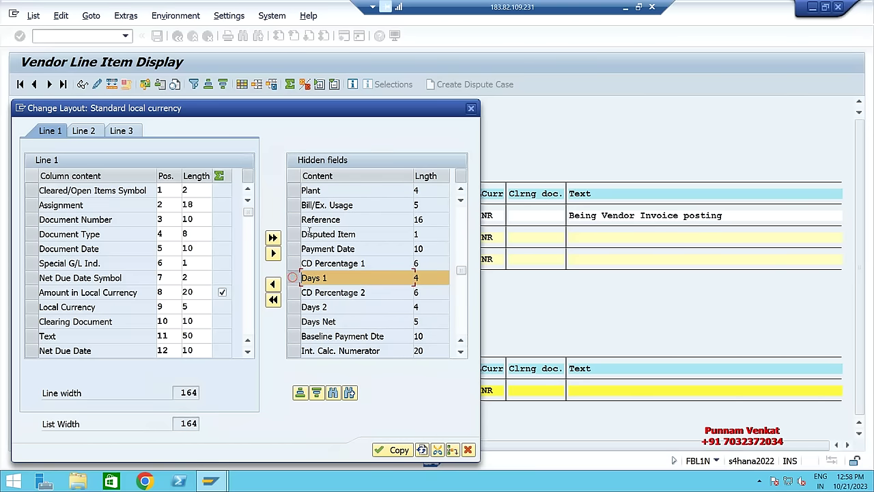
click(272, 283)
click(399, 450)
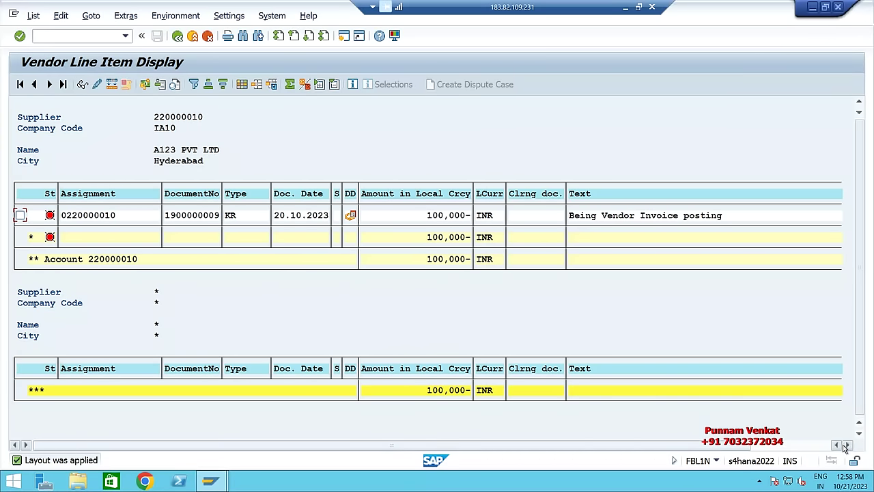
Check the net due date and discount days of the vendor invoice line in the report.
click(846, 444)
click(845, 445)
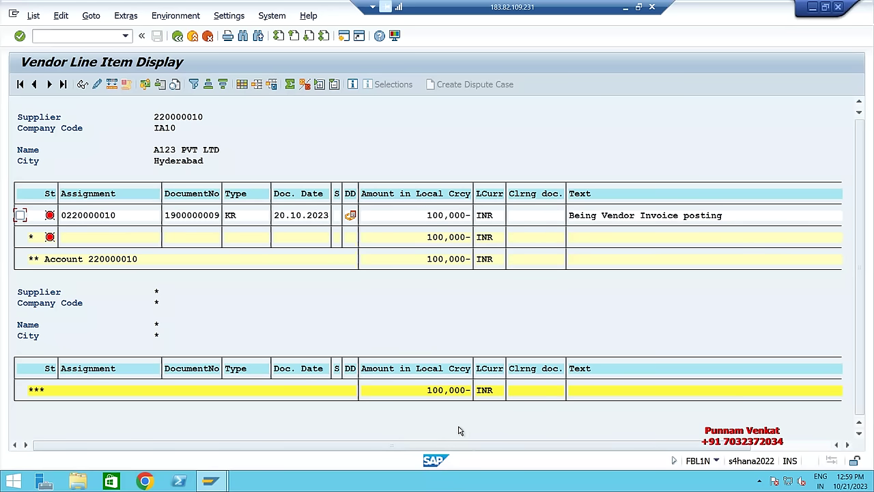
drag(509, 446, 715, 451)
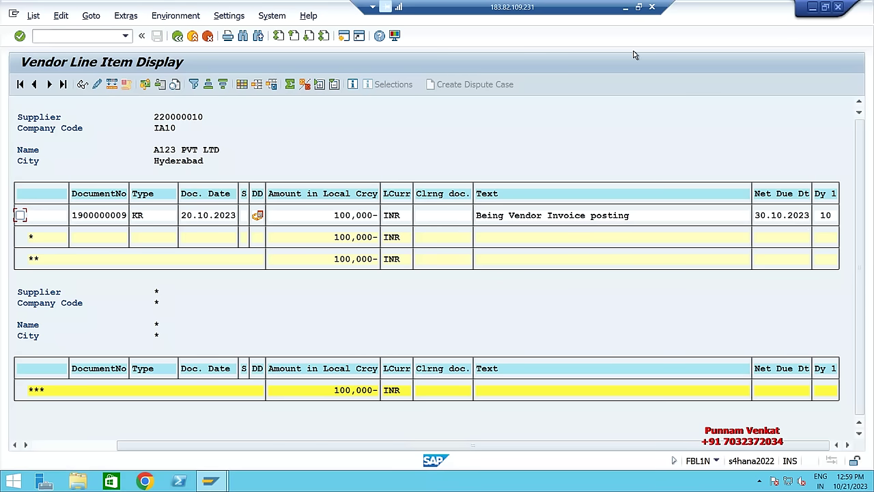
Switch to the PowerPoint slide and review the transactions OBB8, BP, FB70 and FBL5N in the configuration steps.
click(625, 6)
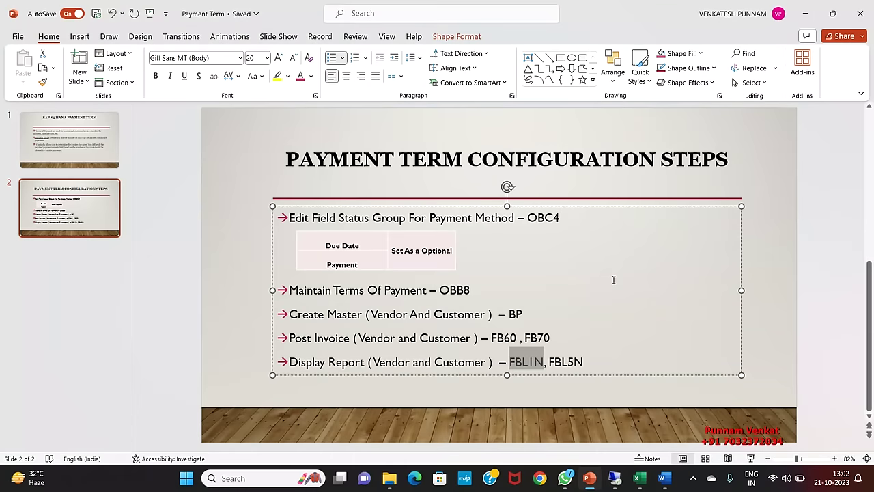
click(613, 281)
drag(473, 290, 441, 292)
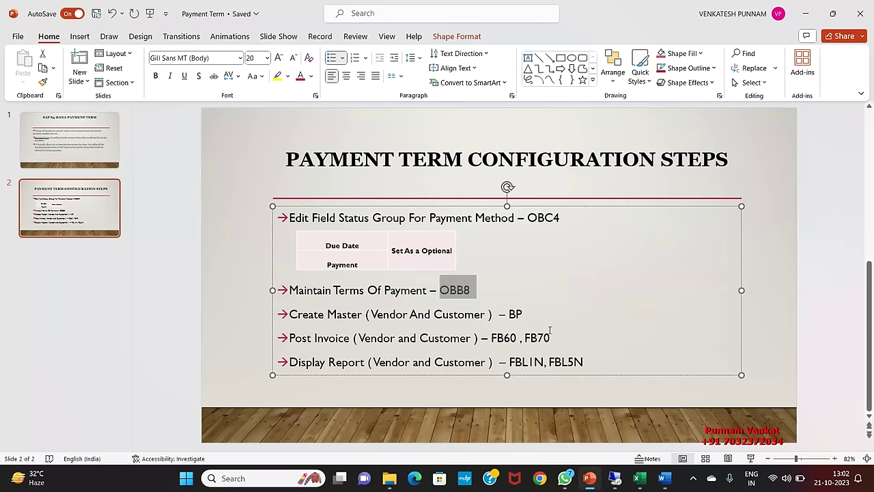
drag(532, 316, 512, 316)
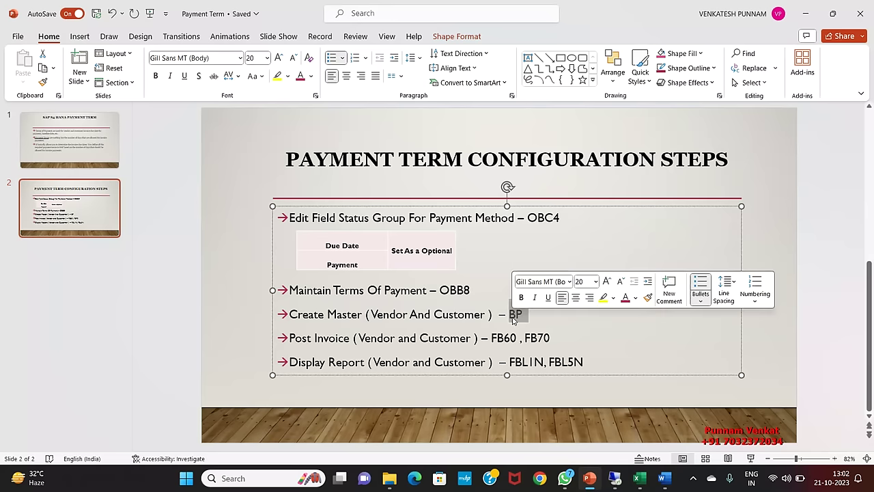
drag(557, 338, 525, 337)
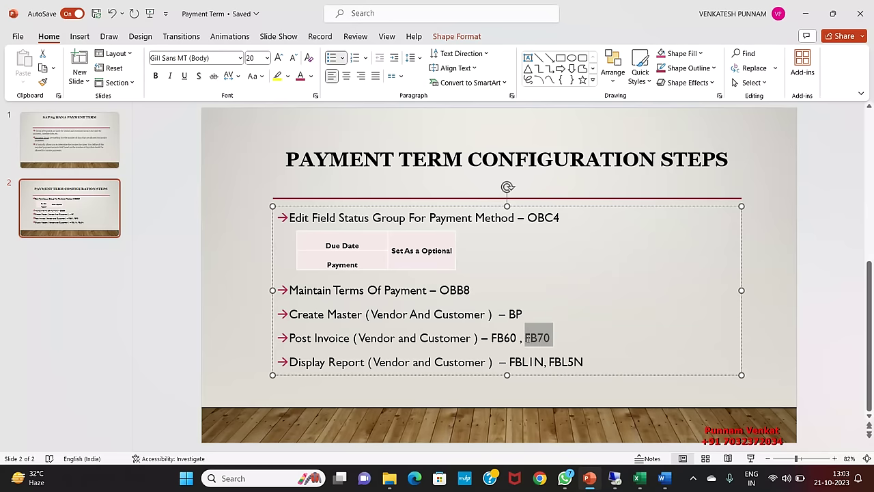
drag(586, 361, 548, 365)
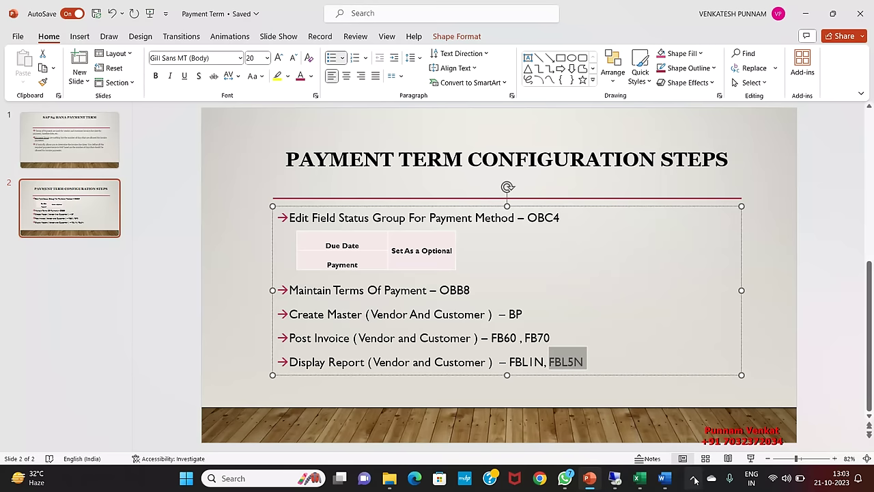
Switch to the Excel workbook and review the Installment Payment Term and Discount Payment Term entries.
click(642, 479)
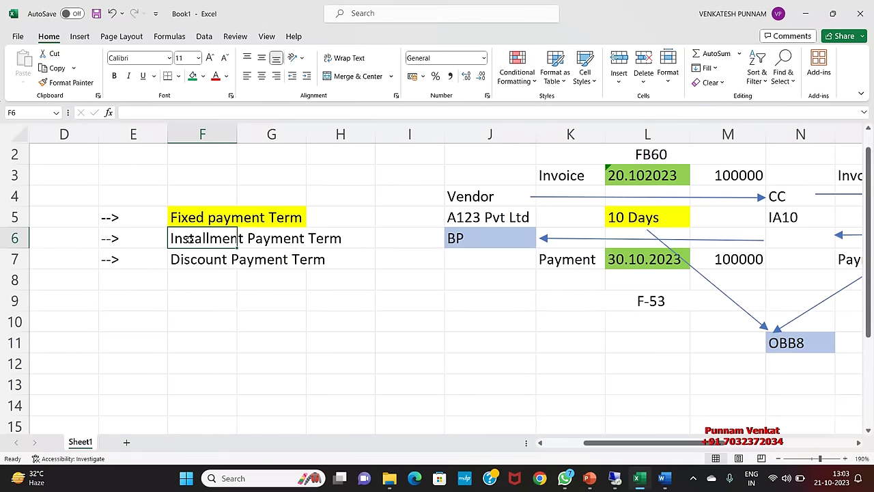
drag(189, 240, 331, 239)
drag(191, 260, 337, 261)
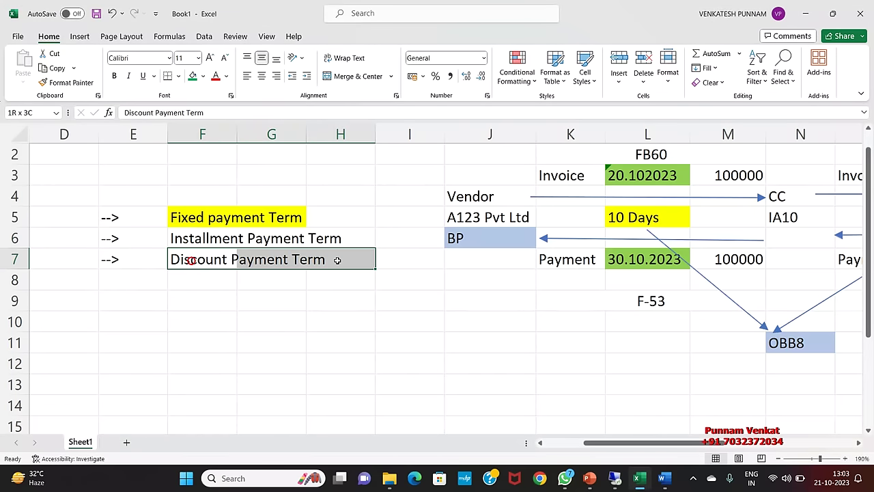
Examine the customer invoice diagram and the process flow from Payment Term through BP, Invoice Posting and Reports to Payment.
click(432, 310)
key(Right)
key(Right)
key(Right)
key(Right)
key(Right)
key(Right)
key(Right)
key(Right)
key(Right)
key(Right)
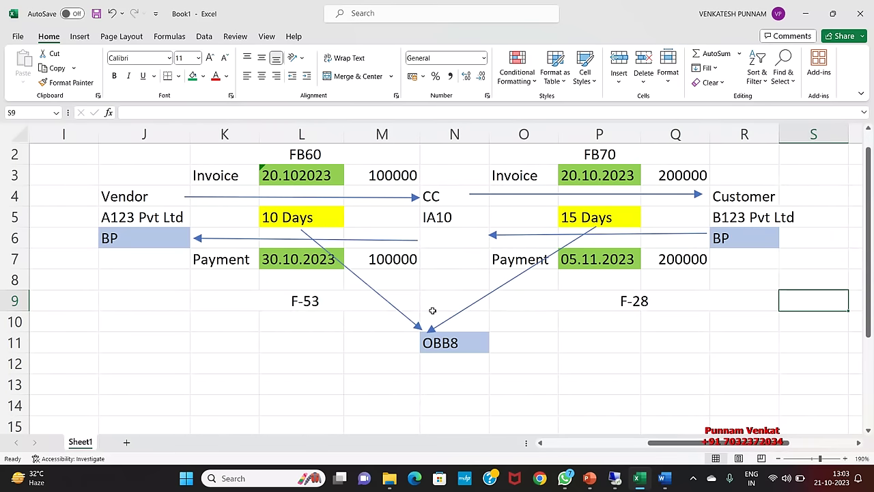
key(Right)
key(Right)
key(Right)
key(Right)
key(Right)
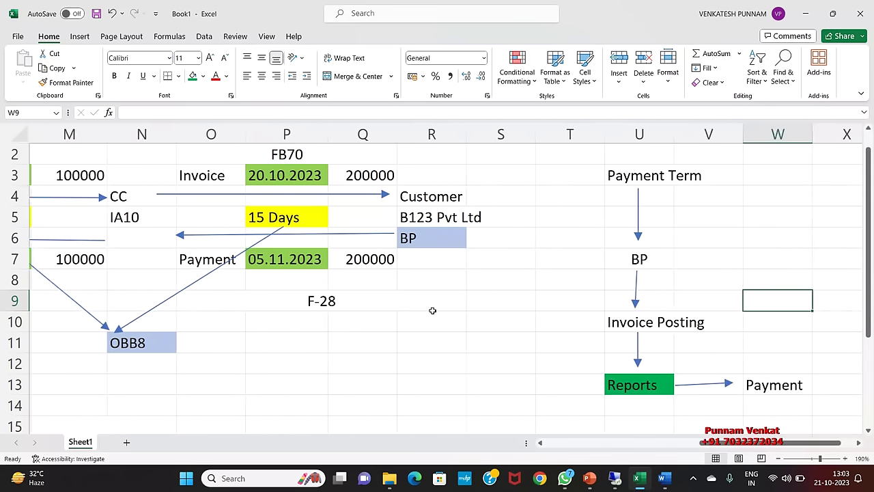
drag(490, 176, 730, 385)
drag(536, 175, 617, 176)
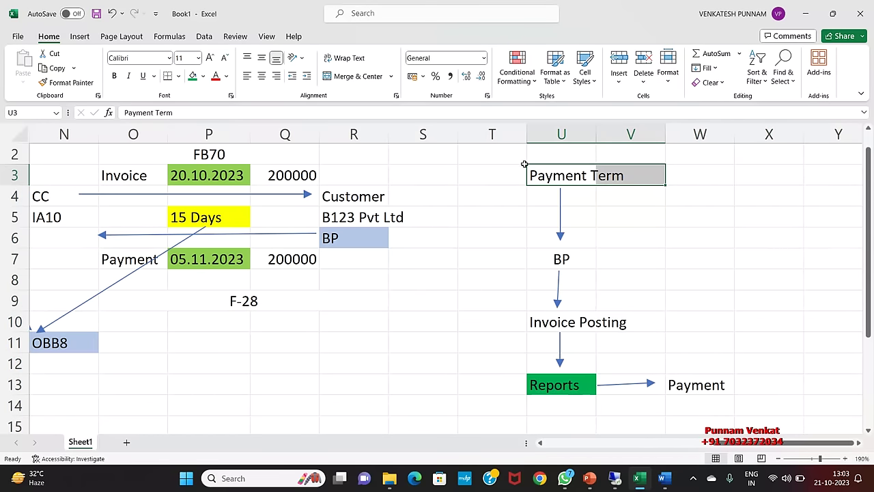
click(565, 258)
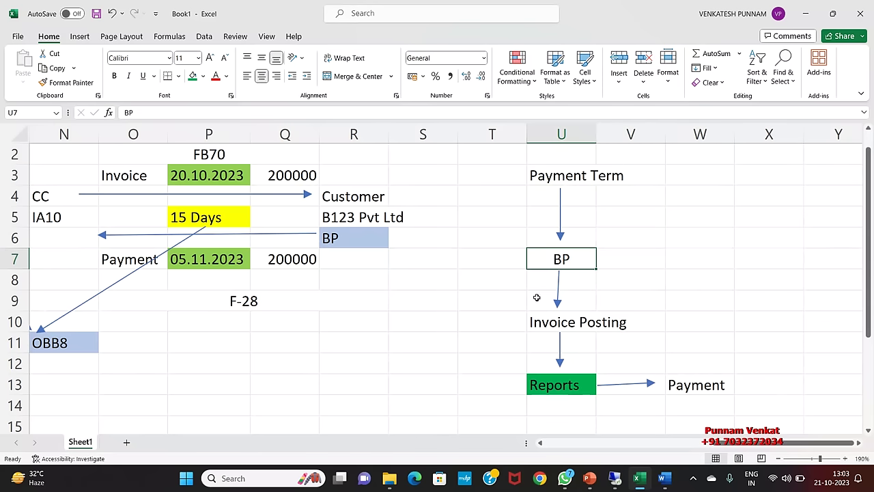
drag(540, 328, 637, 326)
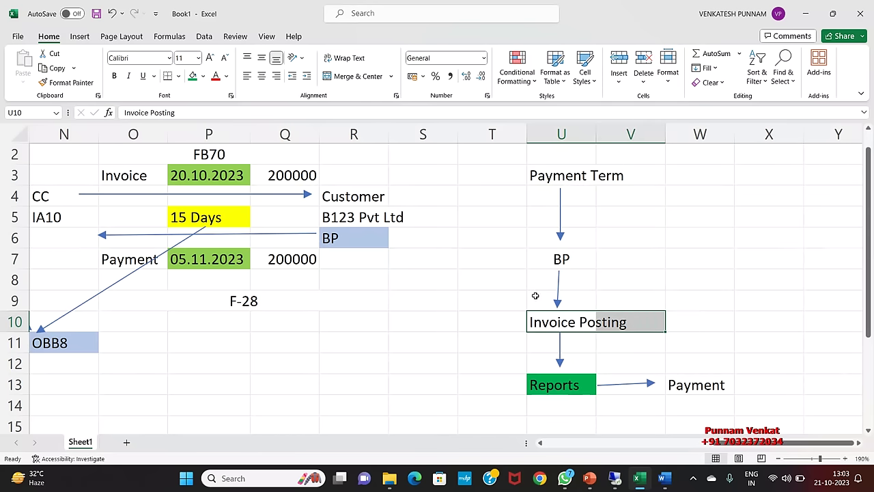
click(538, 386)
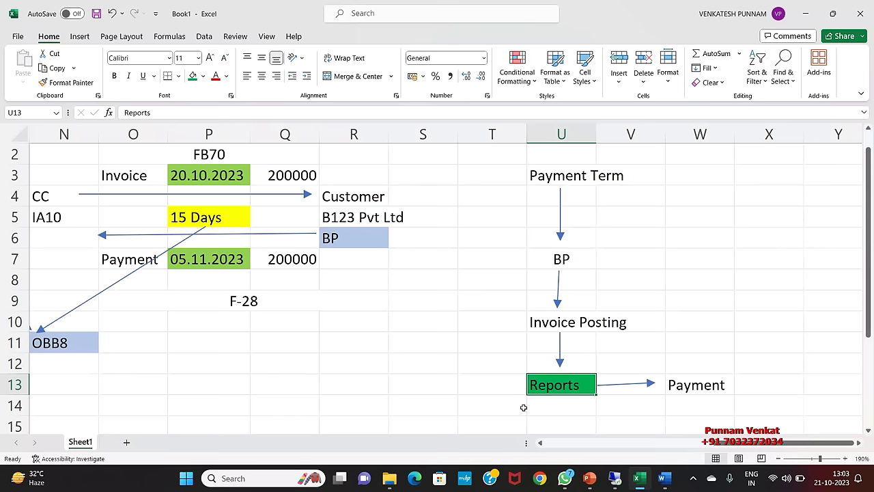
click(690, 389)
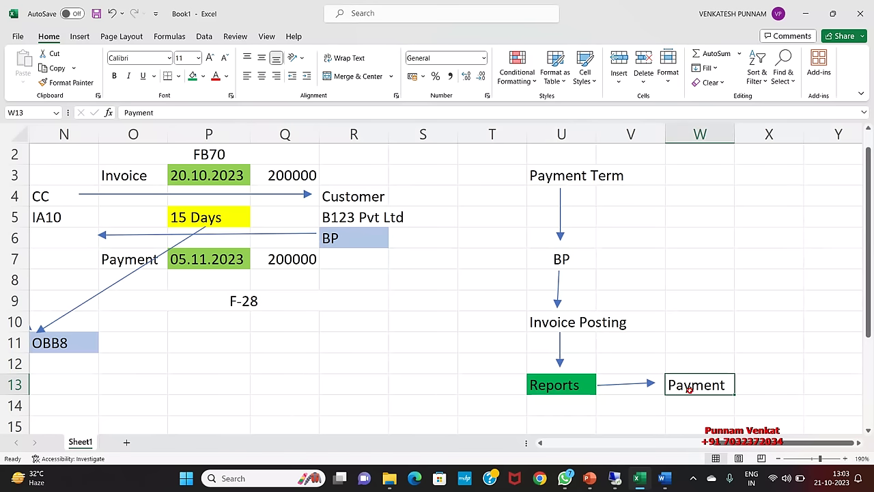
drag(456, 173, 757, 389)
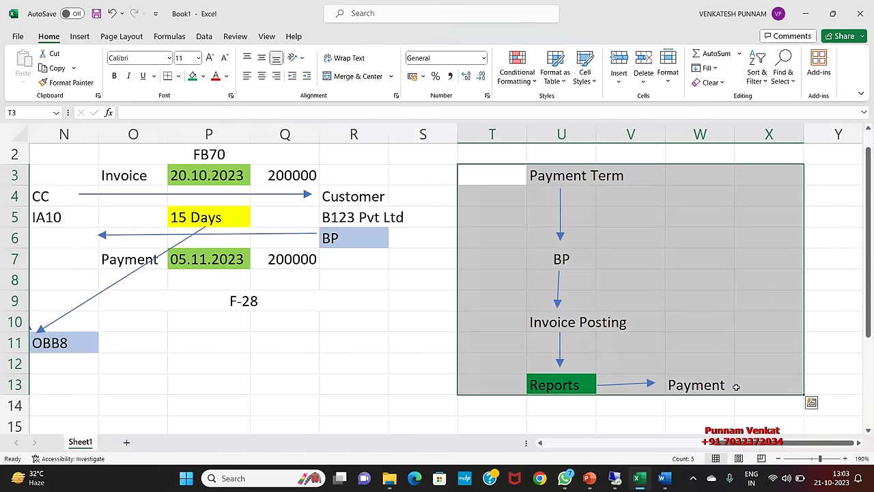
click(694, 480)
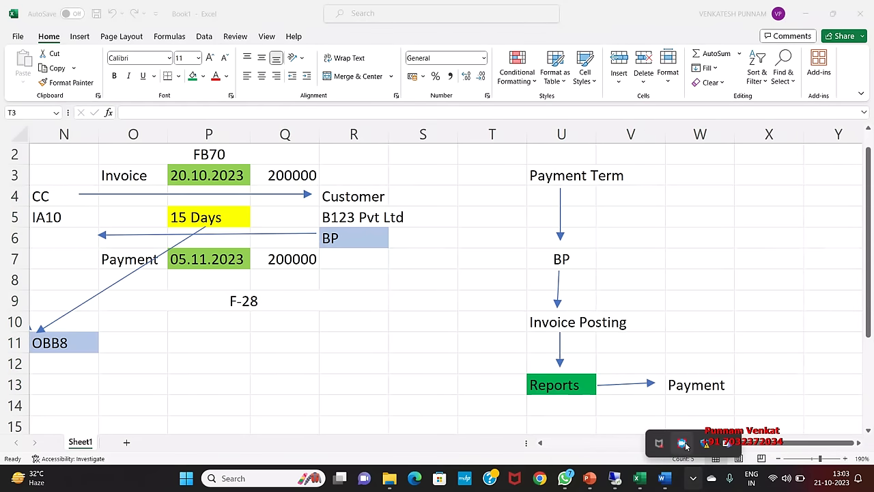